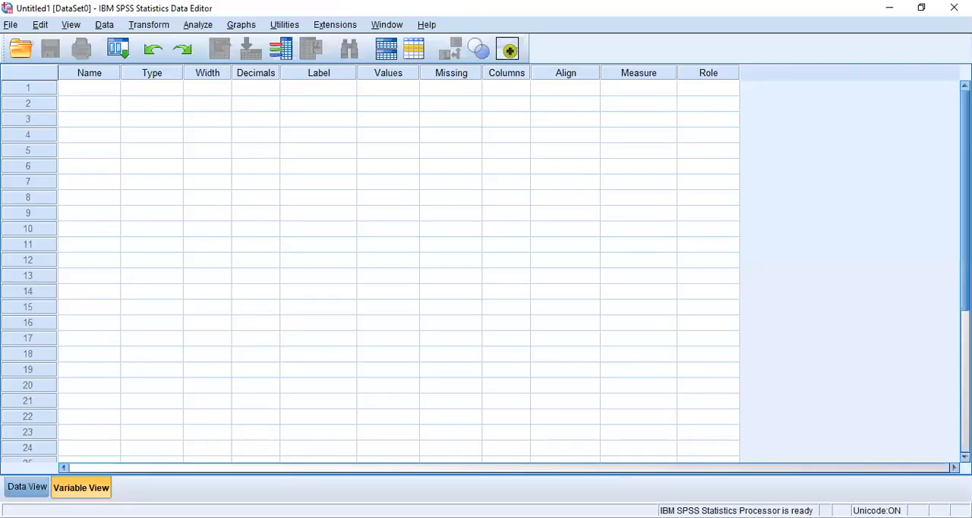
Fill the first two columns of the data sheet with the Economy and National Security scores of participants 1 to 13.
{"action": "left_click", "coordinate": [35, 490]}
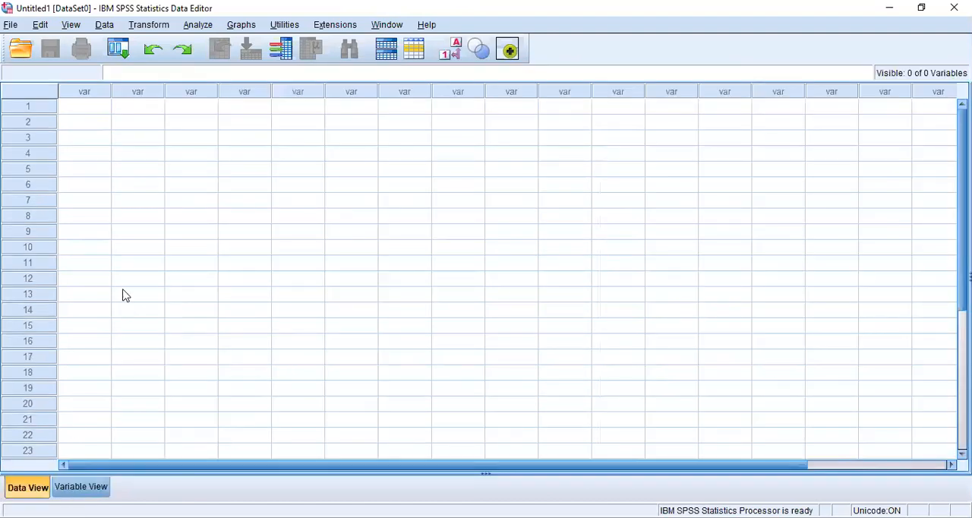
{"action": "left_click", "coordinate": [78, 110]}
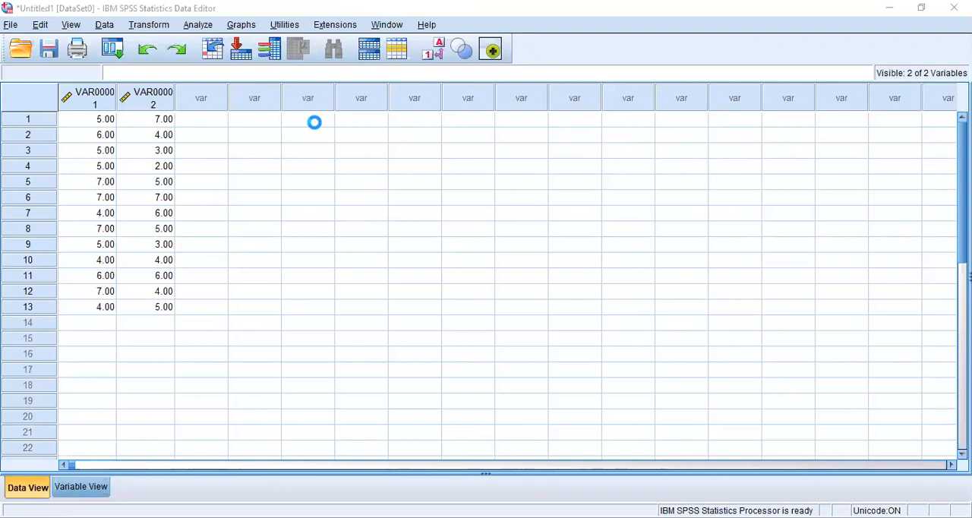
Copy the scores of participants 14 to 25 from the Word document's data table and paste them into the SPSS data sheet from row 14.
{"action": "key", "text": "alt+Tab"}
{"action": "left_click_drag", "start_coordinate": [544, 256], "coordinate": [638, 386]}
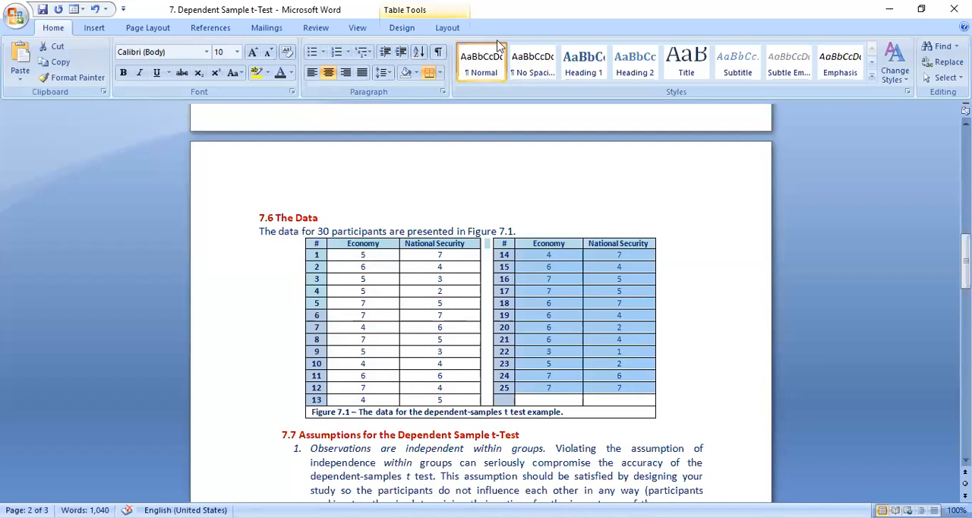
{"action": "key", "text": "alt+Tab"}
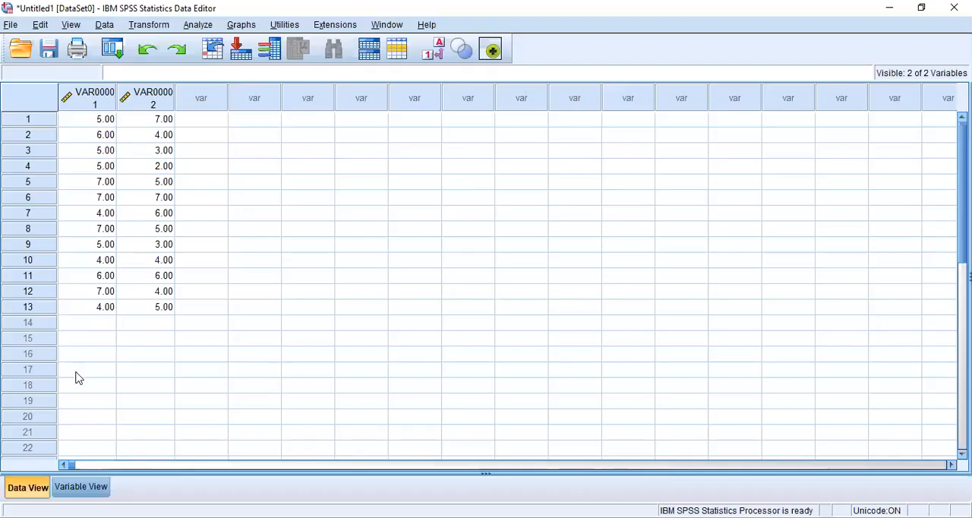
{"action": "left_click", "coordinate": [97, 323]}
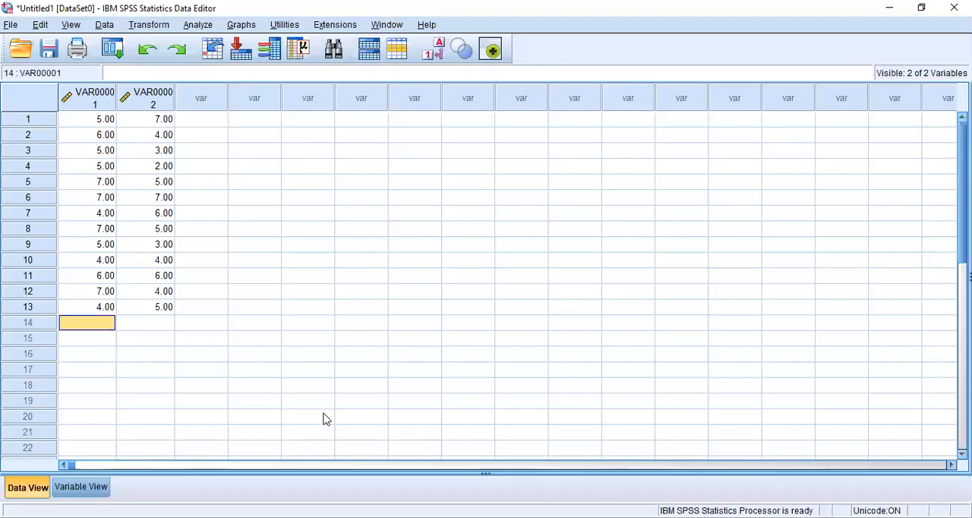
{"action": "key", "text": "ctrl+v"}
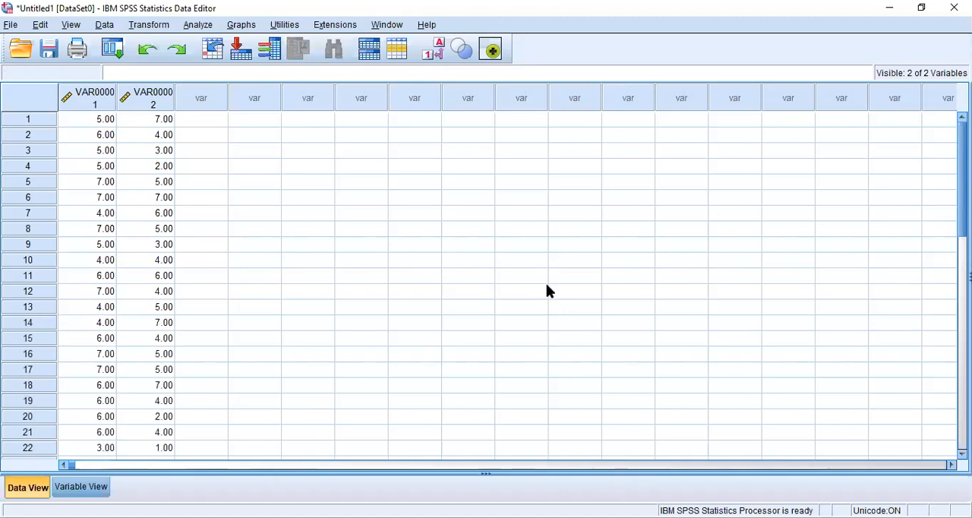
{"action": "left_click", "coordinate": [963, 327]}
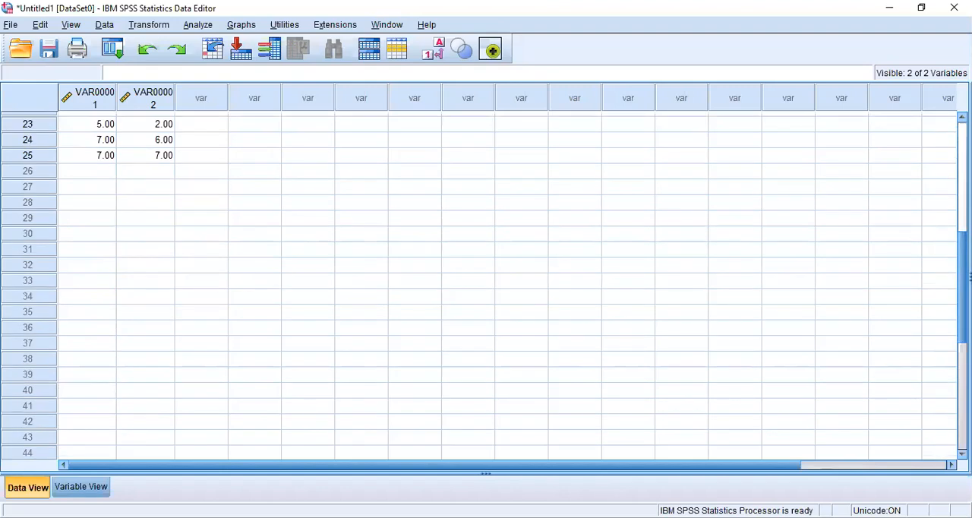
{"action": "scroll", "coordinate": [969, 277], "scroll_direction": "up", "scroll_amount": 5}
{"action": "scroll", "coordinate": [969, 277], "scroll_direction": "up", "scroll_amount": 2}
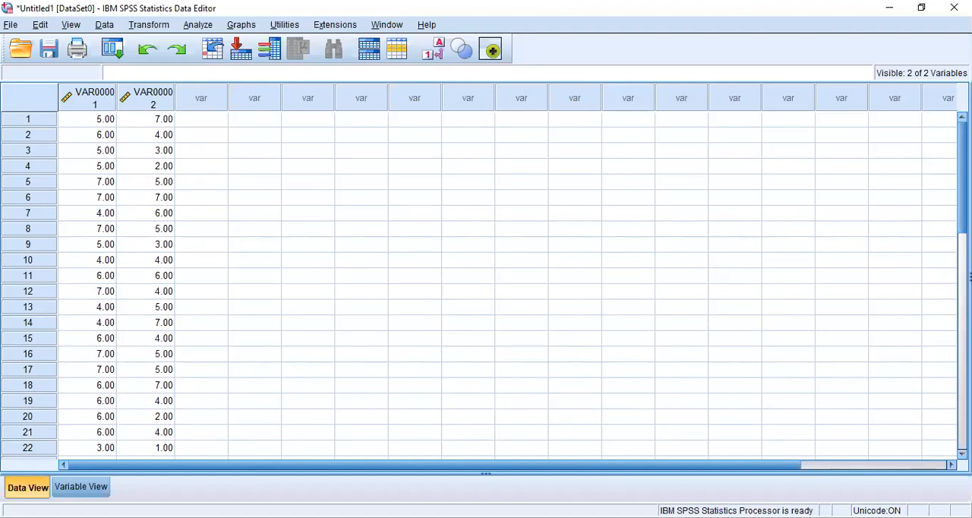
In the variable definitions, rename the first variable as Economy.
{"action": "left_click", "coordinate": [82, 490]}
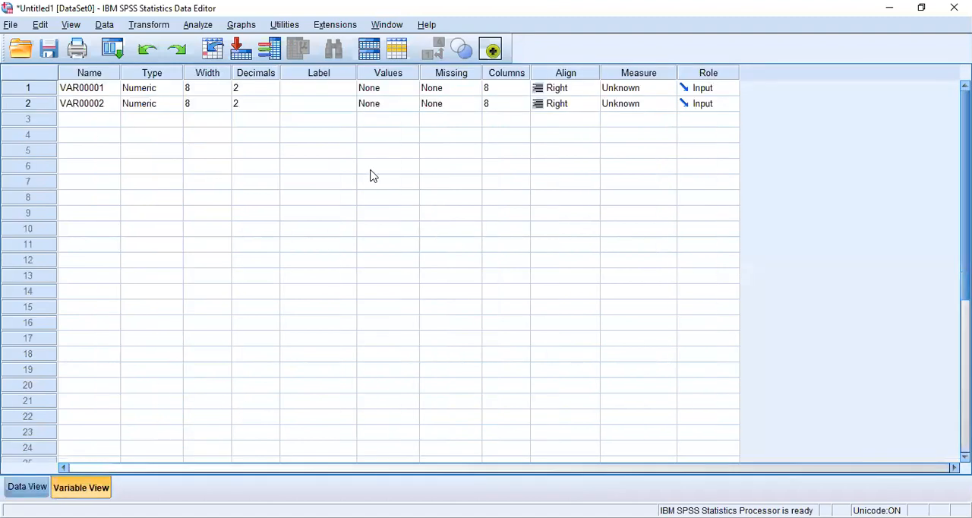
{"action": "left_click", "coordinate": [98, 96]}
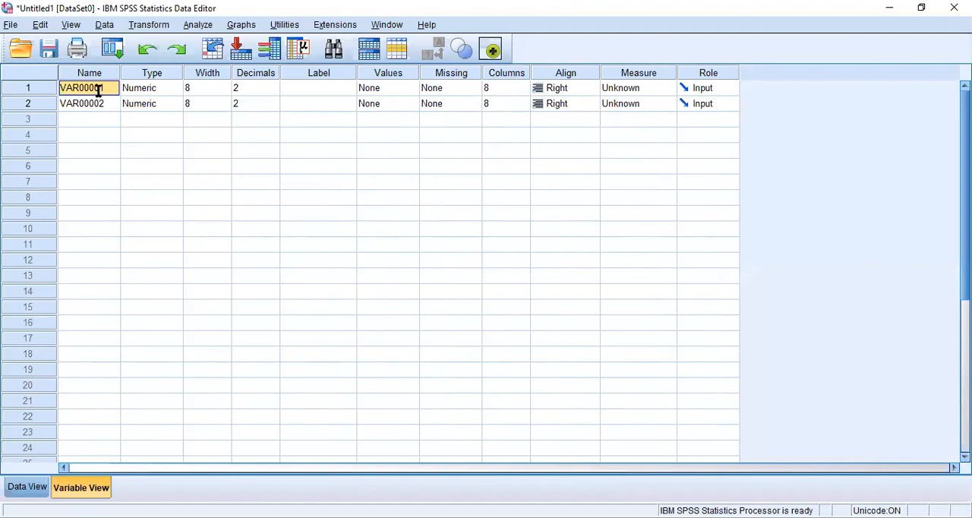
{"action": "type", "text": "Econom"}
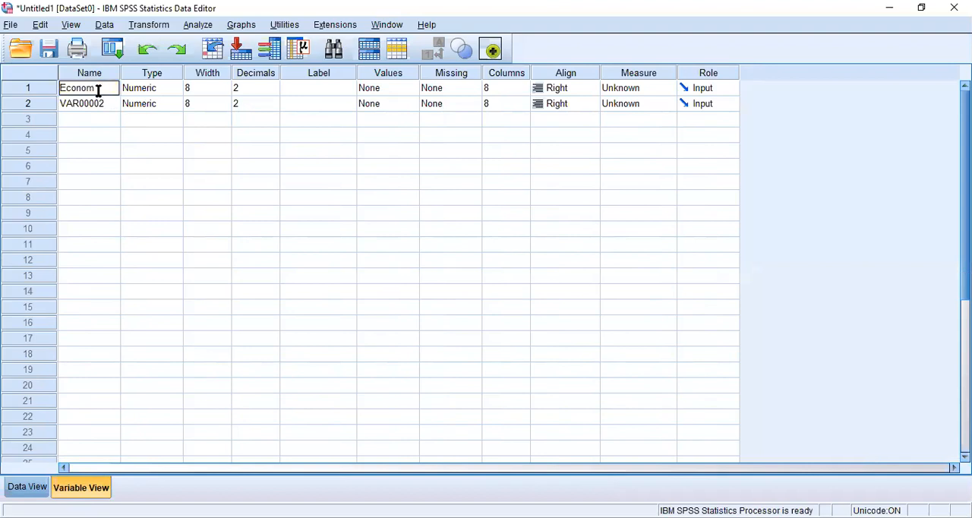
{"action": "type", "text": "y"}
Give the first variable the label "Economy".
{"action": "left_click", "coordinate": [318, 91]}
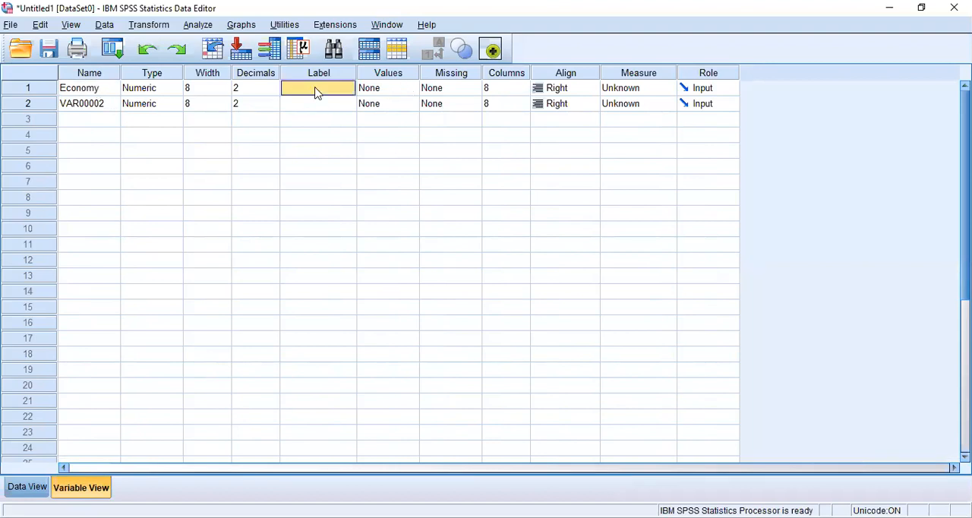
{"action": "type", "text": "Eco"}
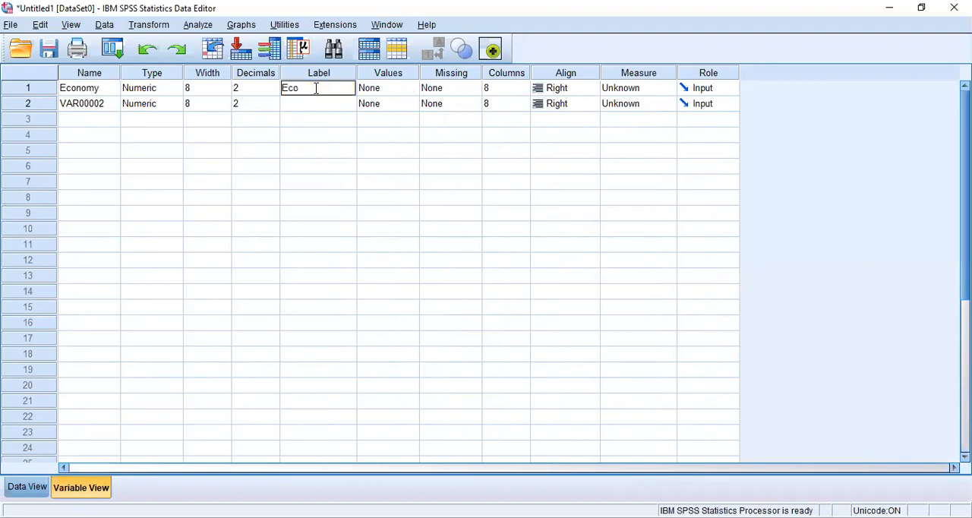
{"action": "type", "text": "nomy o"}
{"action": "key", "text": "BackSpace"}
{"action": "key", "text": "BackSpace"}
Open the value labels of the Economy variable and add the label "Not Important" for value 1.
{"action": "left_click", "coordinate": [391, 91]}
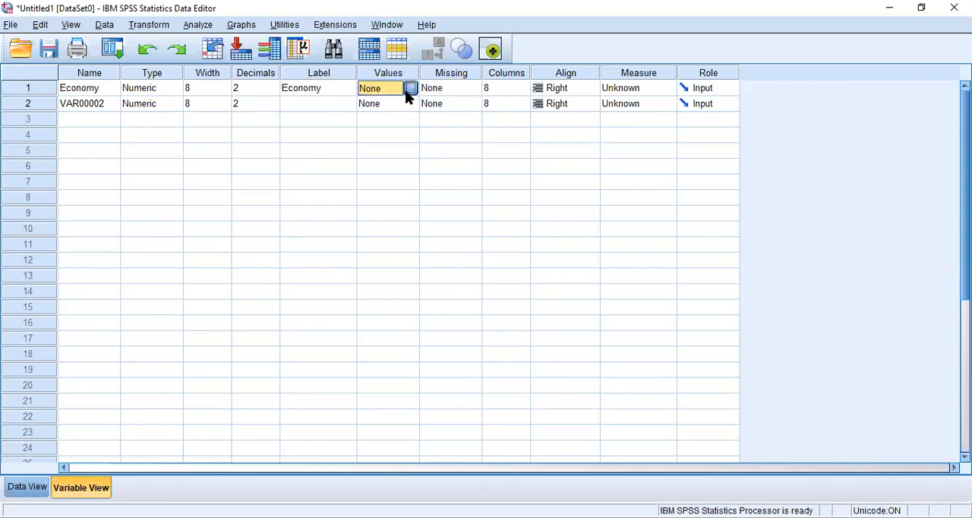
{"action": "left_click", "coordinate": [409, 90]}
{"action": "type", "text": "1"}
{"action": "left_click", "coordinate": [401, 227]}
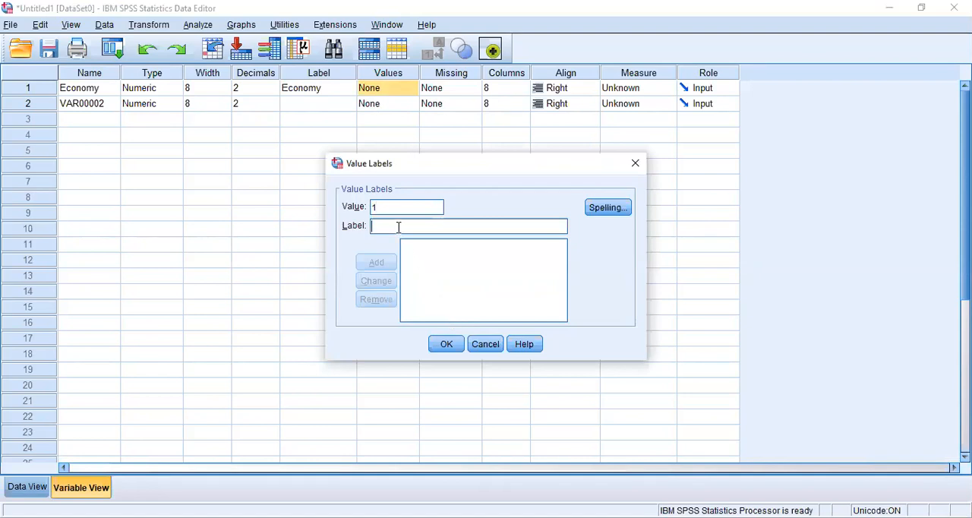
{"action": "type", "text": "No"}
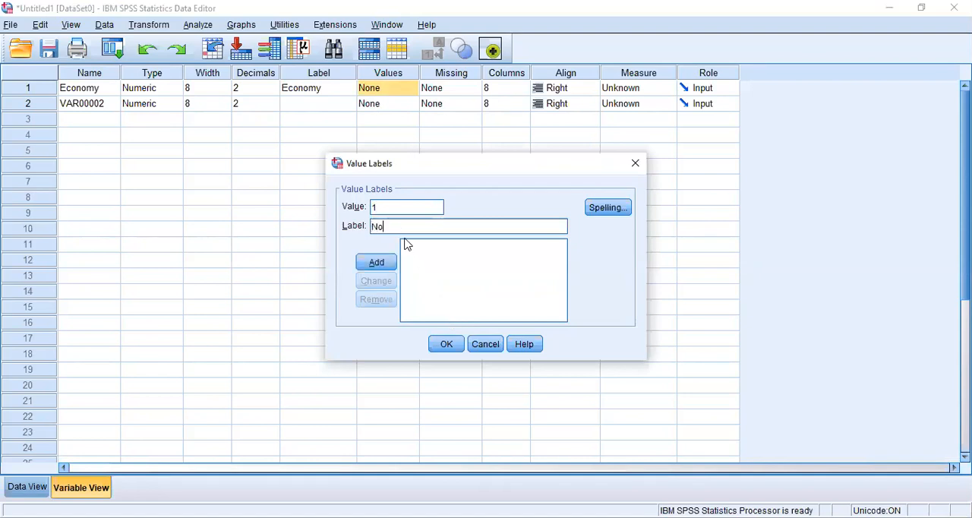
{"action": "type", "text": "t Important"}
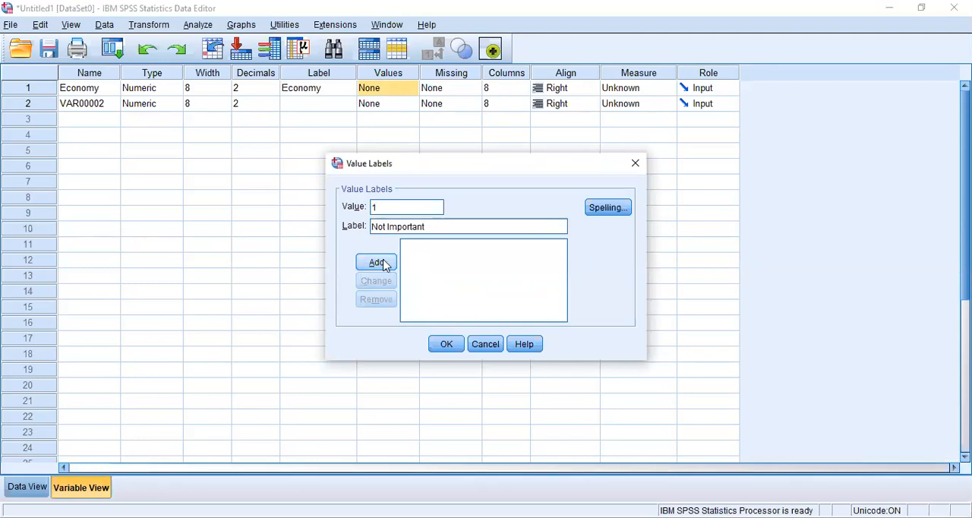
{"action": "left_click", "coordinate": [385, 263]}
Add the value label "Somewhat Important" for value 2 of the Economy variable.
{"action": "type", "text": "2"}
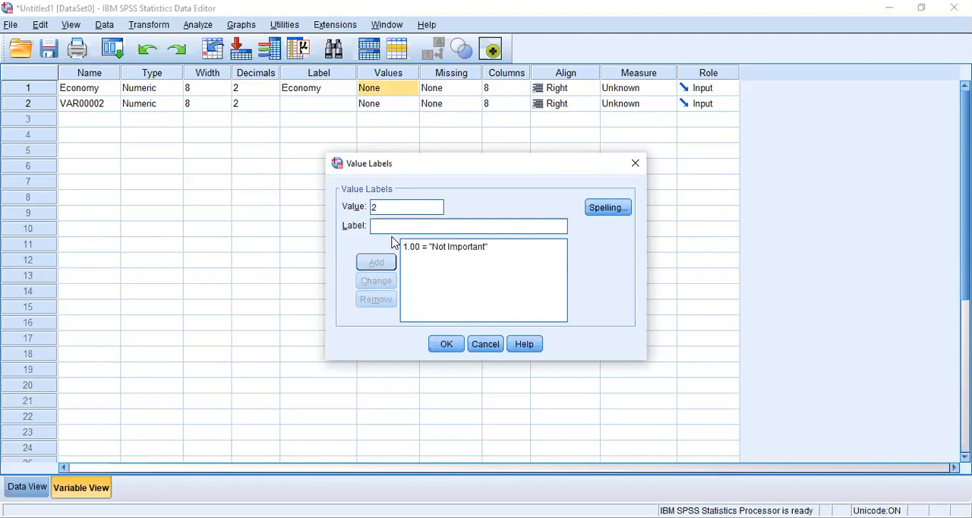
{"action": "type", "text": "Somewha"}
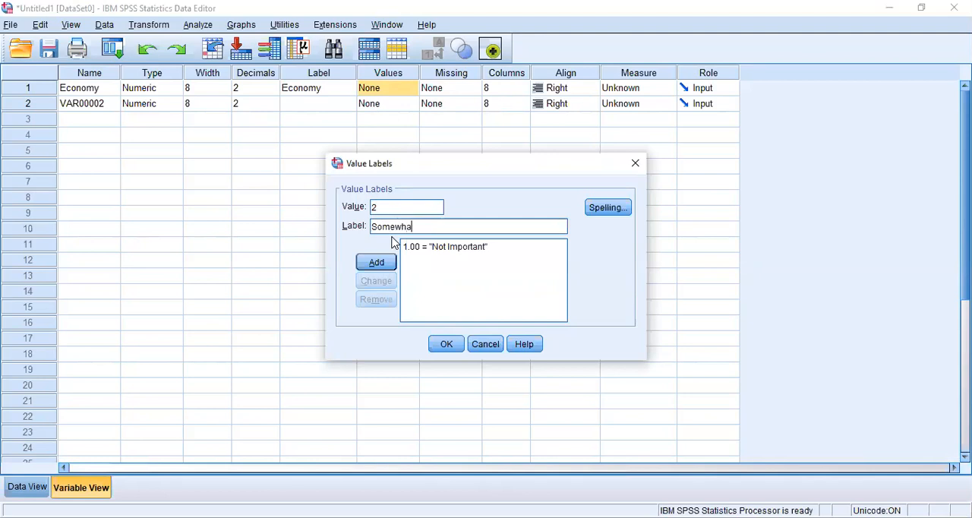
{"action": "type", "text": "t Important"}
{"action": "left_click", "coordinate": [379, 266]}
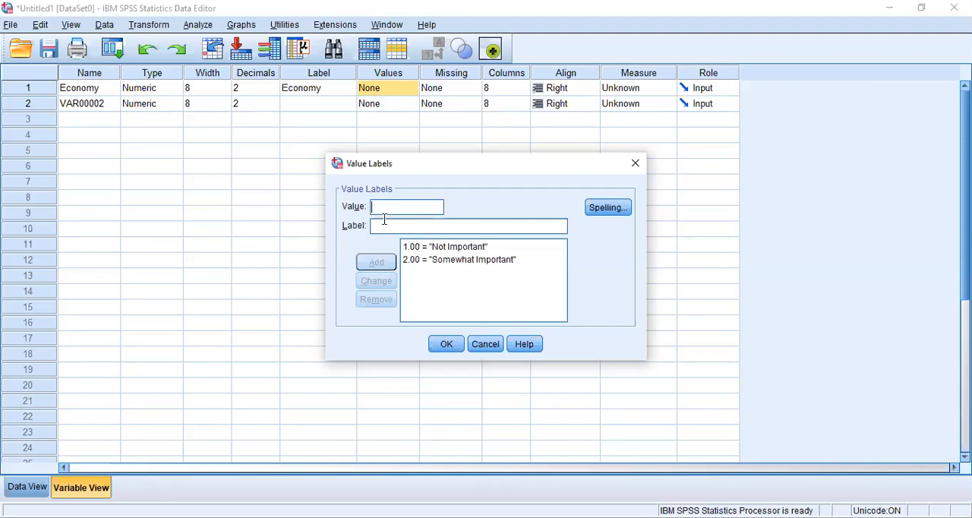
Add the value label "Fairly Important" for value 3 of the Economy variable.
{"action": "type", "text": "3"}
{"action": "left_click", "coordinate": [380, 226]}
{"action": "type", "text": "Fai"}
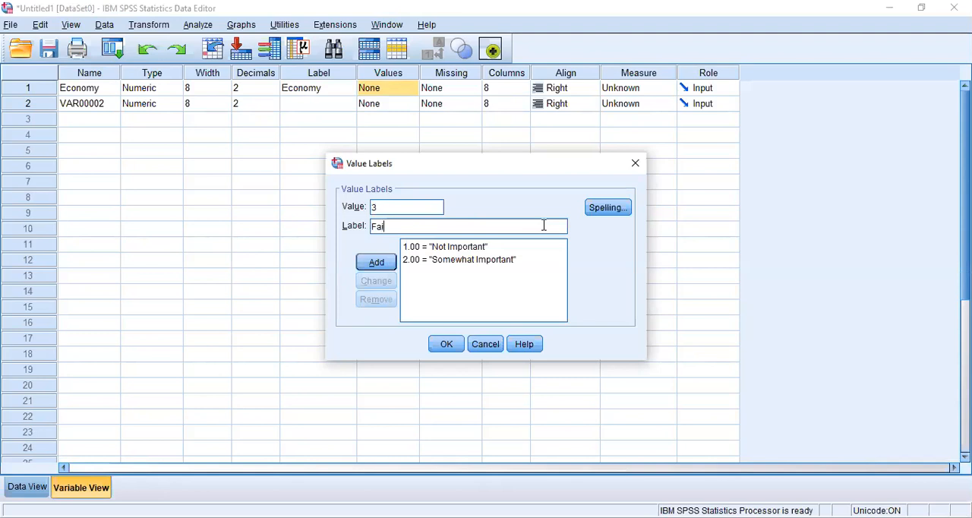
{"action": "type", "text": "rly Important"}
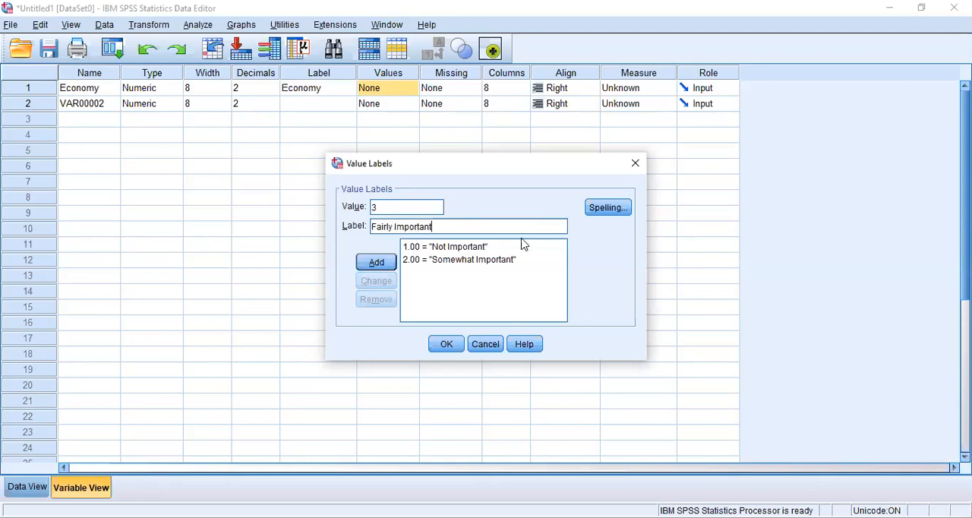
{"action": "left_click", "coordinate": [376, 264]}
Add the value label "Important" for value 4 of the Economy variable.
{"action": "type", "text": "4"}
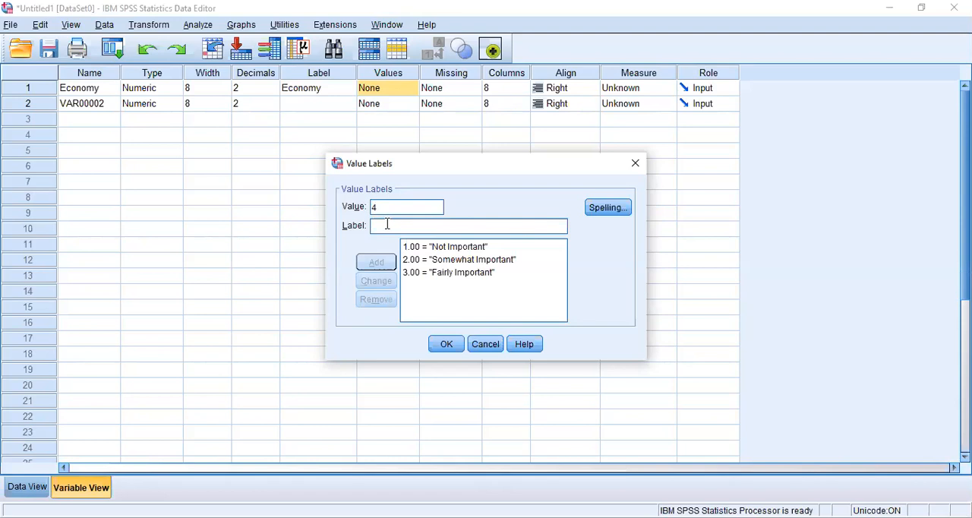
{"action": "left_click", "coordinate": [387, 225]}
{"action": "type", "text": "Impo"}
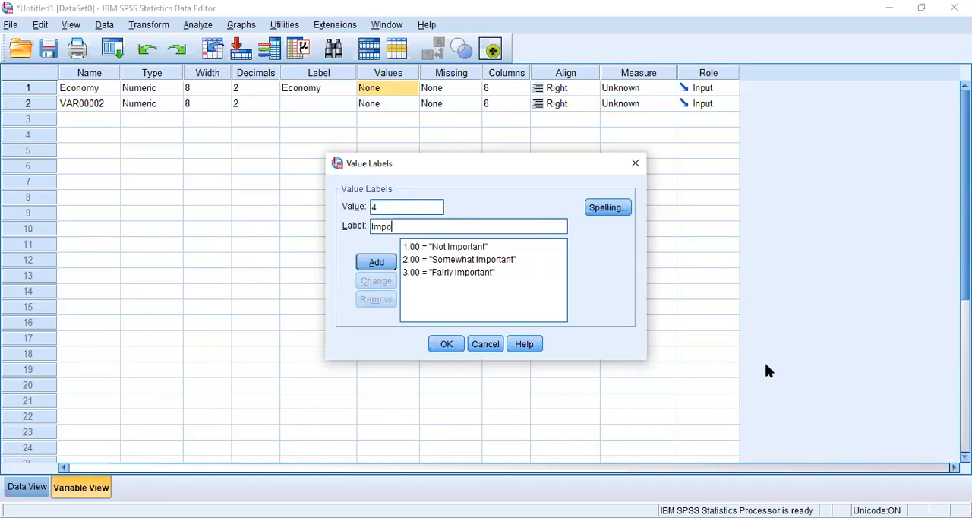
{"action": "type", "text": "rtant"}
{"action": "left_click", "coordinate": [380, 262]}
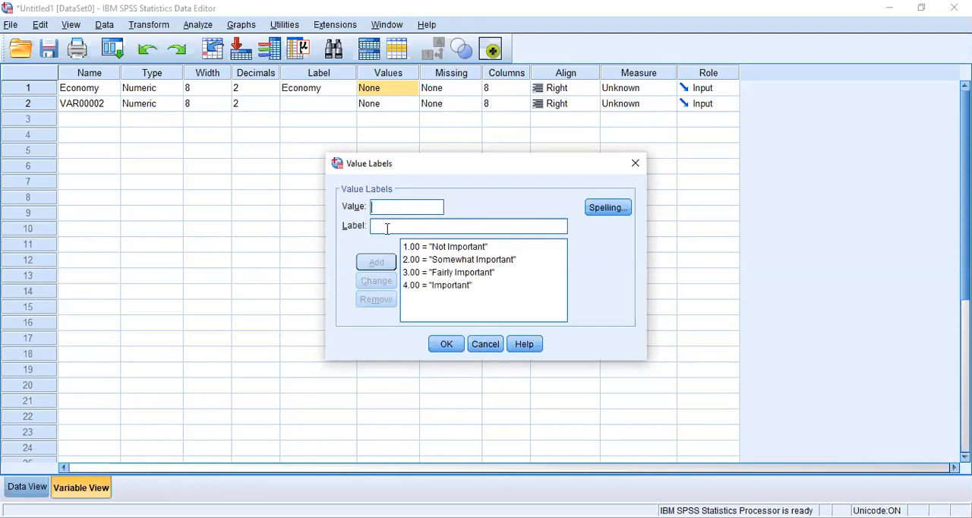
Add the value label "Highly Important" for value 5 of the Economy variable.
{"action": "type", "text": "5"}
{"action": "left_click", "coordinate": [386, 227]}
{"action": "type", "text": "Hig"}
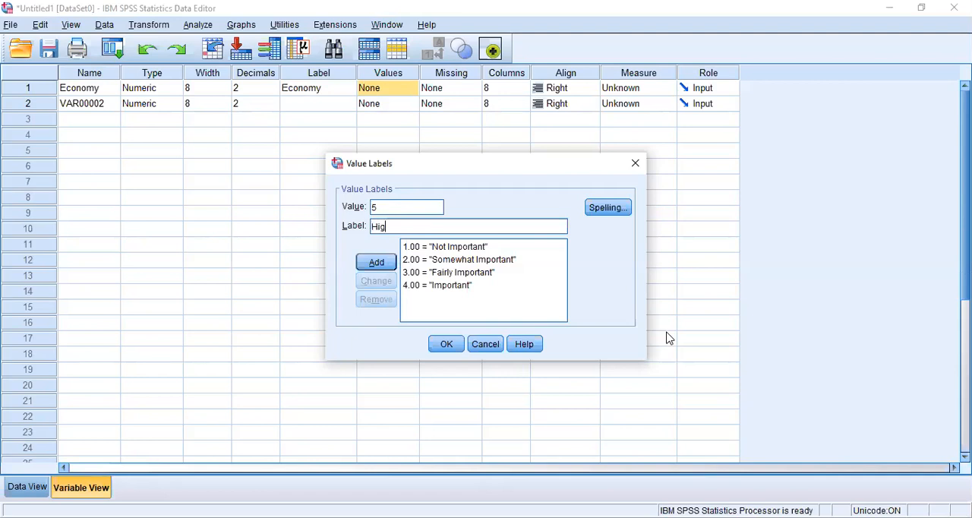
{"action": "type", "text": "hly Important"}
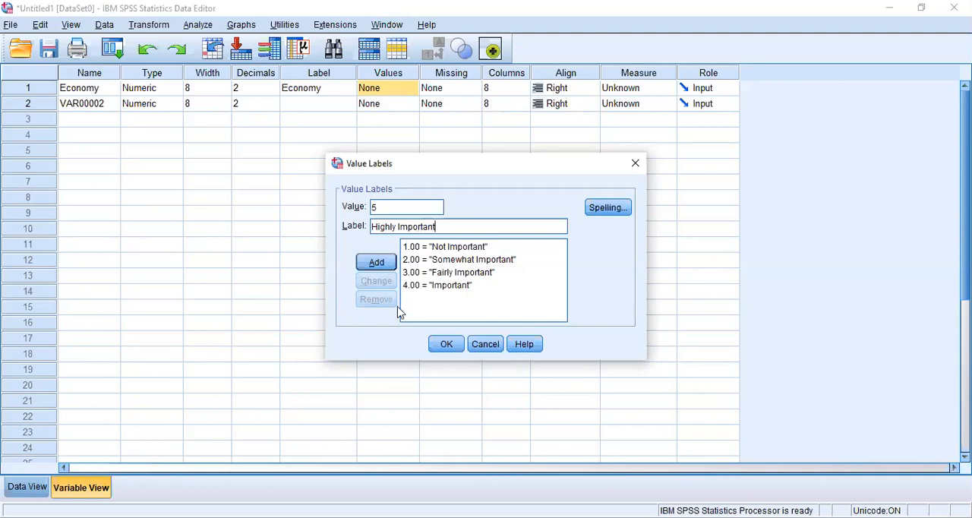
{"action": "left_click", "coordinate": [377, 262]}
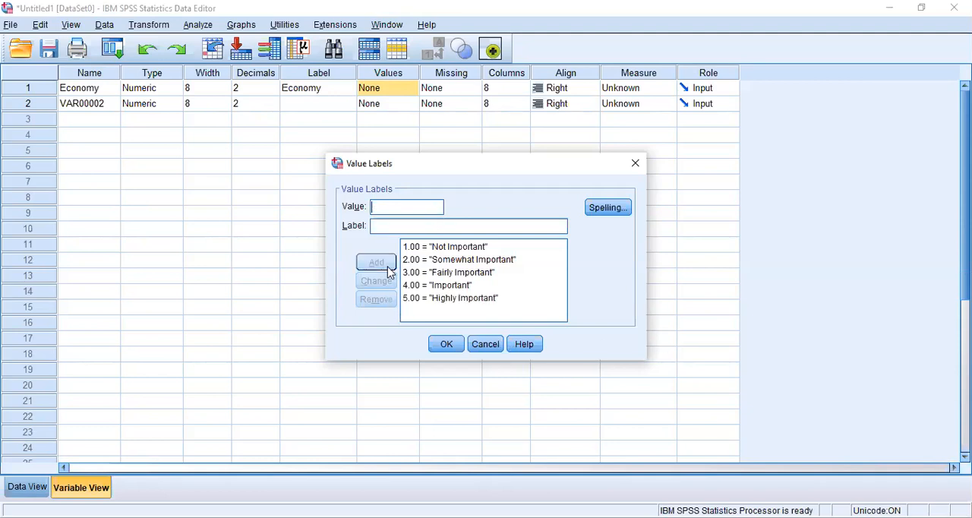
Add the value label "Very Highly Important" for value 6, basing it on the existing "Highly Important" entry.
{"action": "left_click", "coordinate": [388, 212]}
{"action": "type", "text": "6"}
{"action": "left_click", "coordinate": [446, 299]}
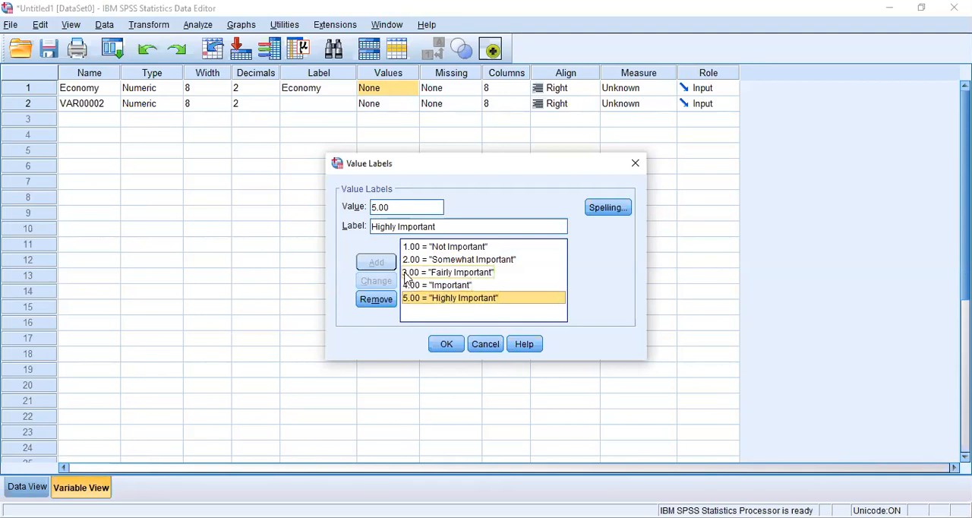
{"action": "left_click_drag", "start_coordinate": [390, 208], "coordinate": [371, 210]}
{"action": "left_click", "coordinate": [374, 209]}
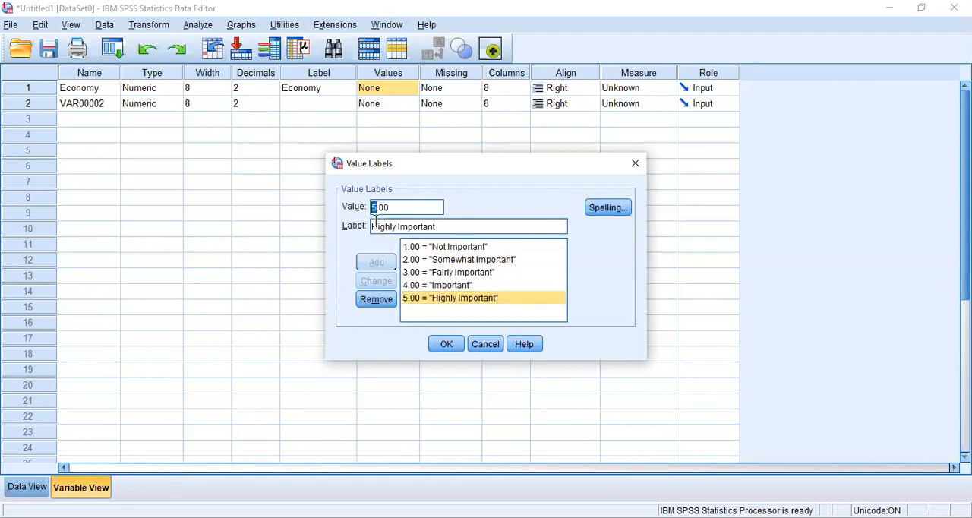
{"action": "type", "text": "6"}
{"action": "left_click", "coordinate": [374, 227]}
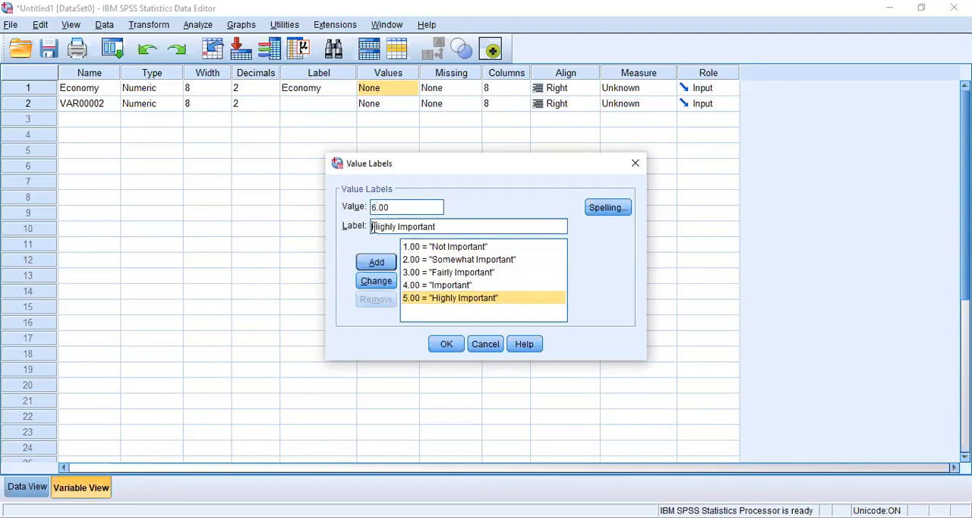
{"action": "type", "text": "Ter"}
{"action": "type", "text": "y"}
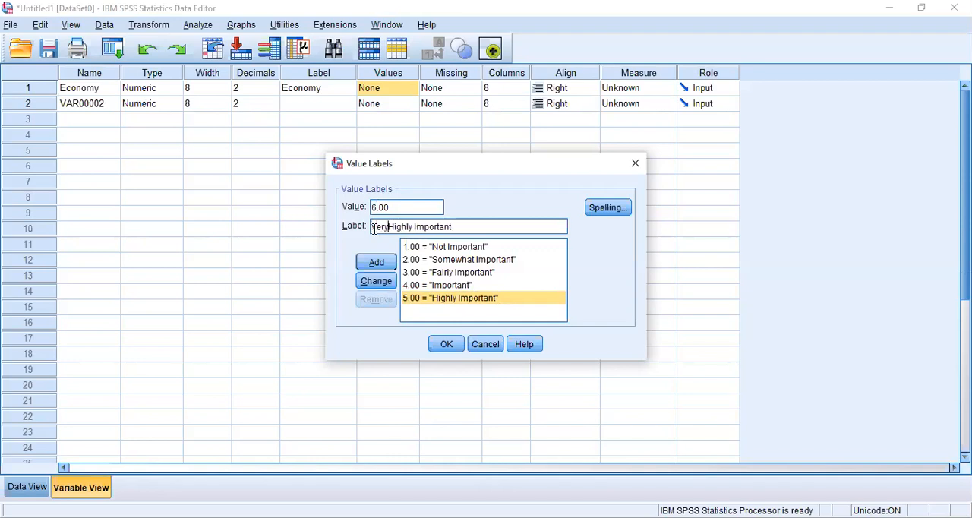
{"action": "left_click", "coordinate": [378, 263]}
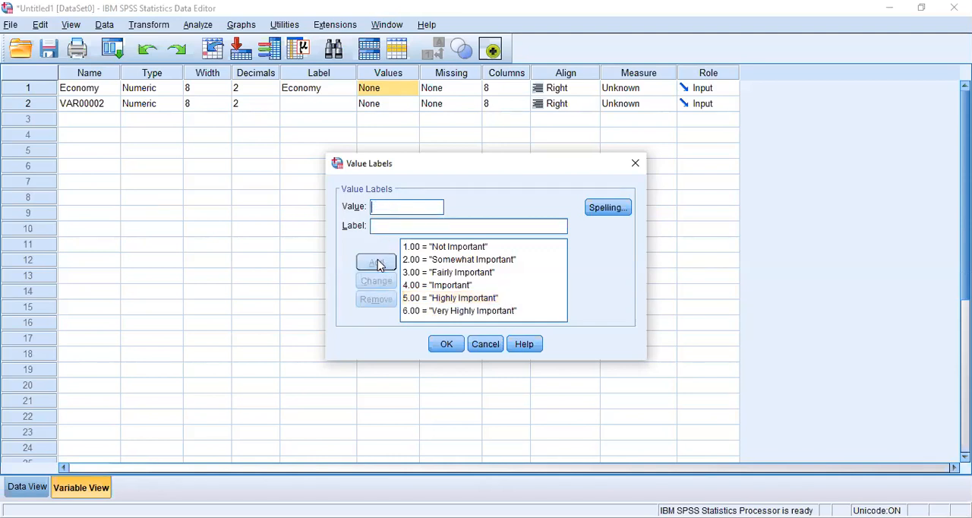
Add the value label "Extremly Important" for value 7 of the Economy variable and set its measure to Scale.
{"action": "type", "text": "7"}
{"action": "left_click", "coordinate": [377, 228]}
{"action": "type", "text": "Extre"}
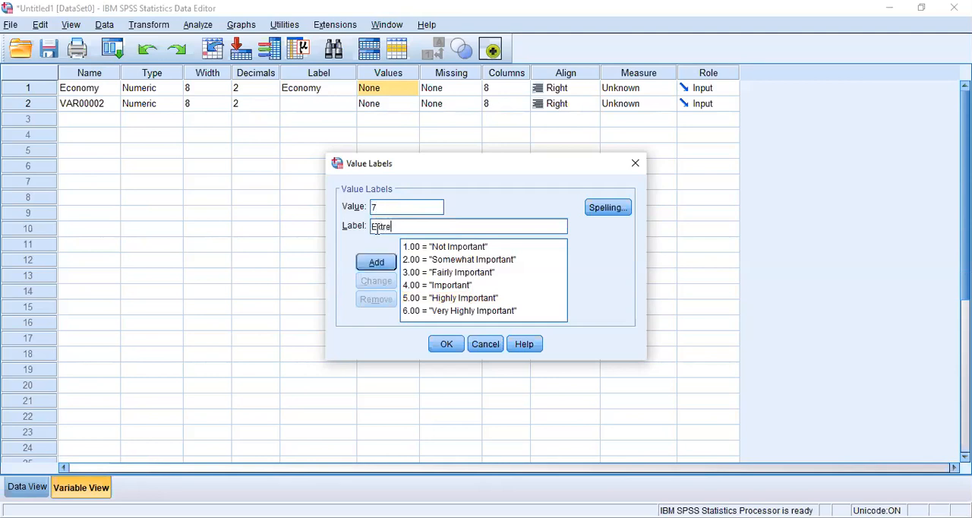
{"action": "type", "text": "mly Important"}
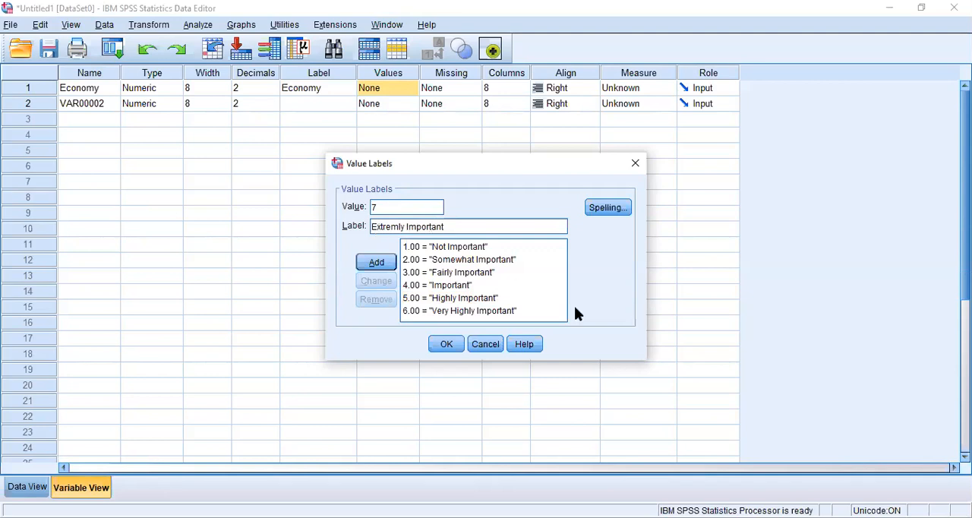
{"action": "left_click", "coordinate": [378, 265]}
{"action": "left_click", "coordinate": [449, 346]}
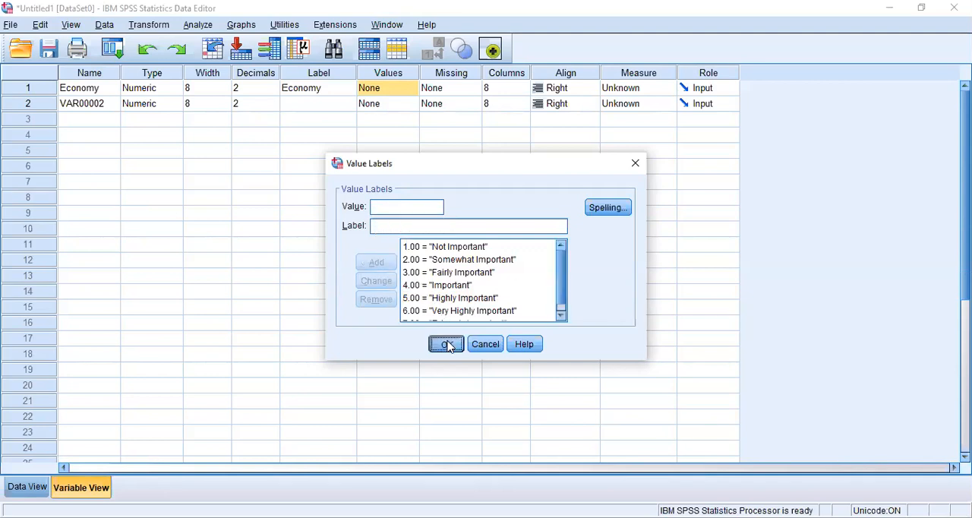
{"action": "left_click", "coordinate": [635, 89]}
{"action": "left_click", "coordinate": [642, 103]}
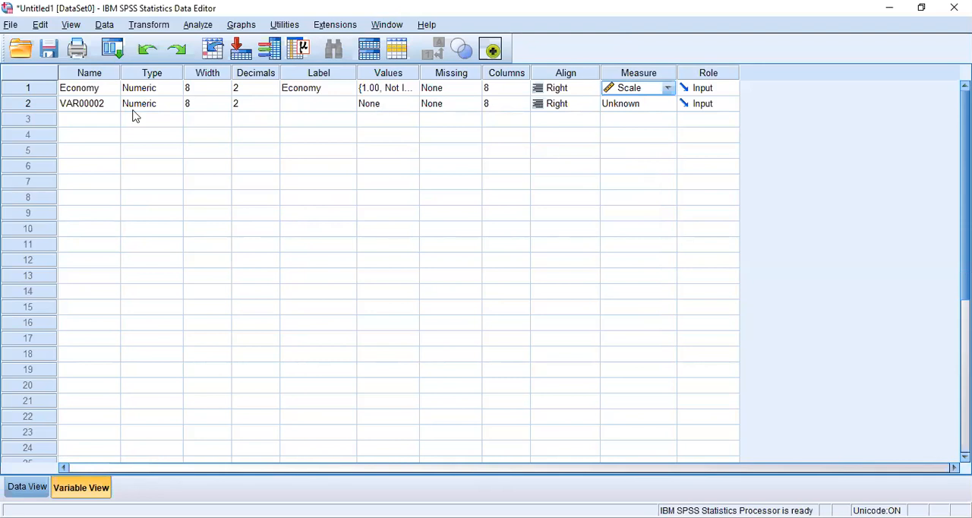
Rename the second variable, VAR00002, as Security.
{"action": "left_click", "coordinate": [102, 106]}
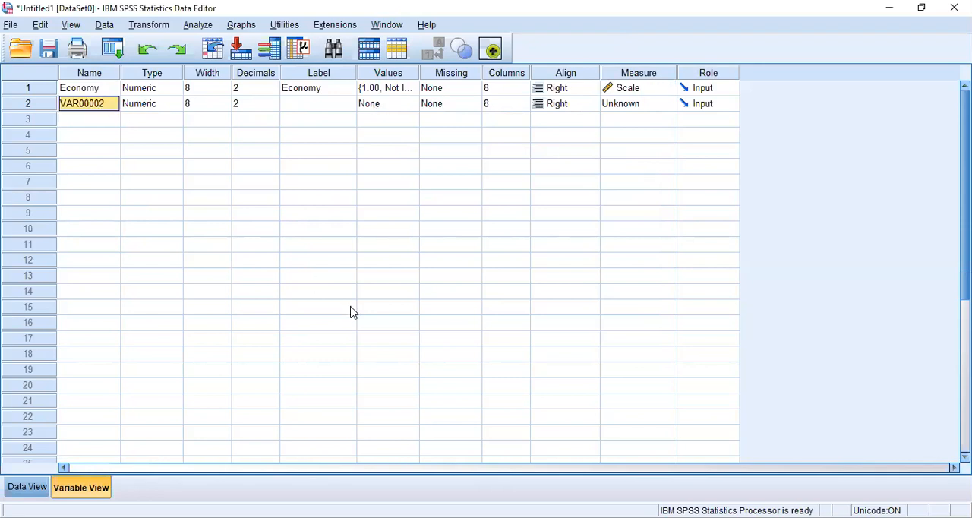
{"action": "type", "text": "National"}
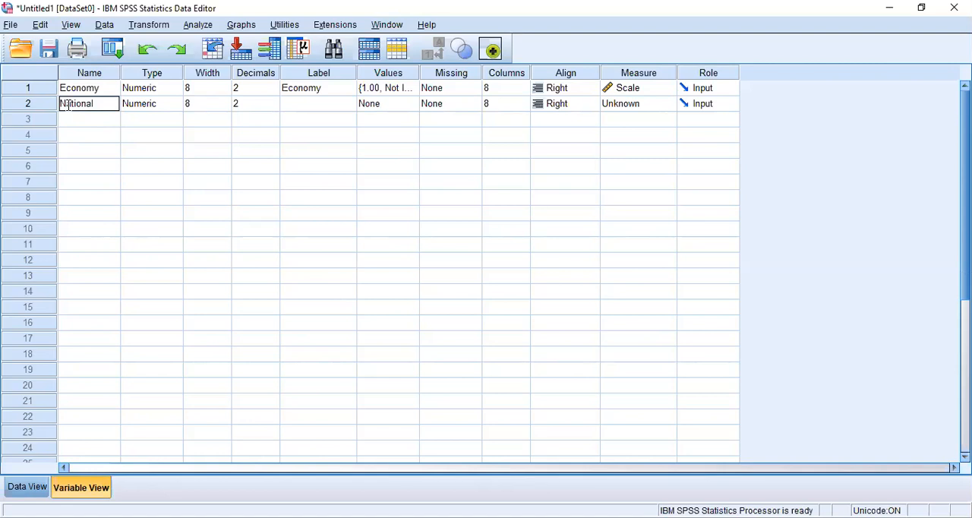
{"action": "key", "text": "BackSpace"}
{"action": "key", "text": "BackSpace"}
{"action": "key", "text": "BackSpace"}
{"action": "key", "text": "BackSpace"}
{"action": "key", "text": "BackSpace"}
{"action": "key", "text": "BackSpace"}
{"action": "key", "text": "BackSpace"}
{"action": "key", "text": "BackSpace"}
{"action": "type", "text": "Security"}
Give the Security variable the label "National Security".
{"action": "left_click", "coordinate": [328, 112]}
{"action": "type", "text": "Na"}
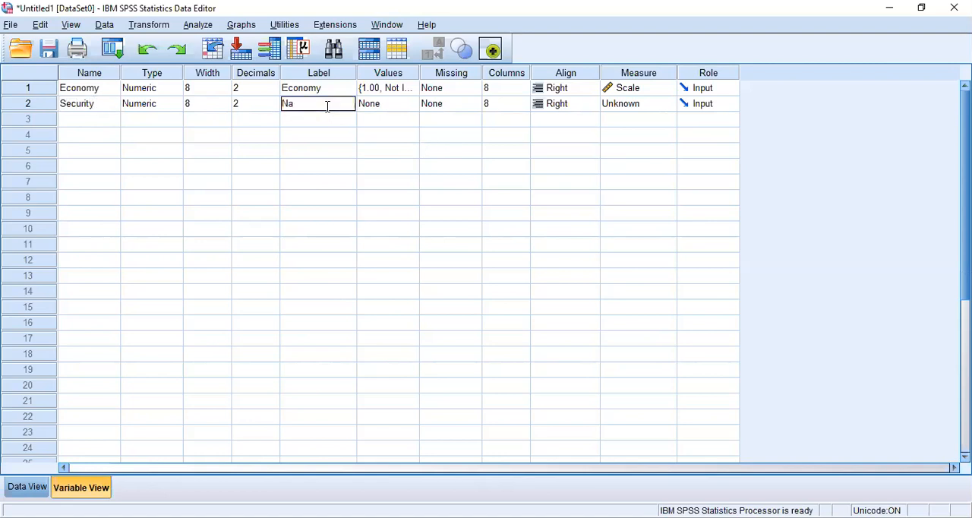
{"action": "type", "text": "tional Security"}
{"action": "left_click", "coordinate": [407, 92]}
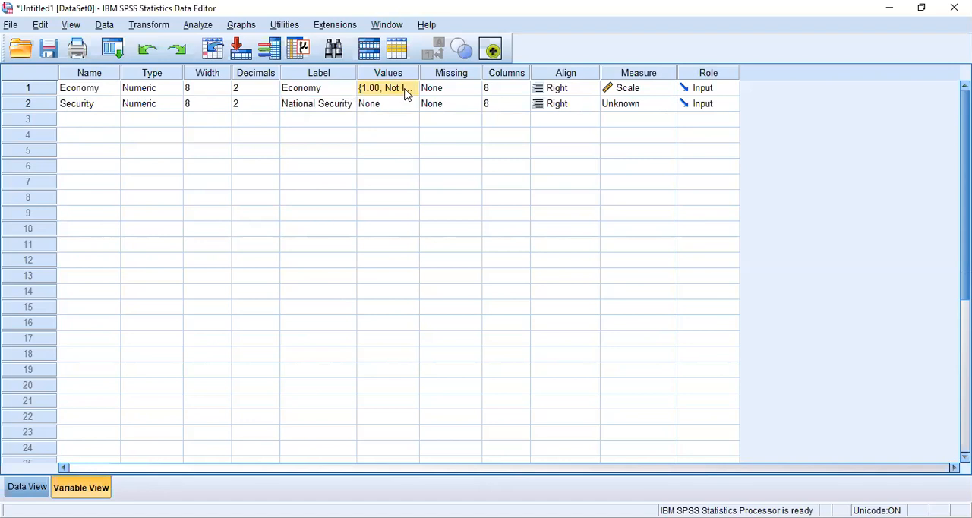
{"action": "left_click", "coordinate": [408, 89]}
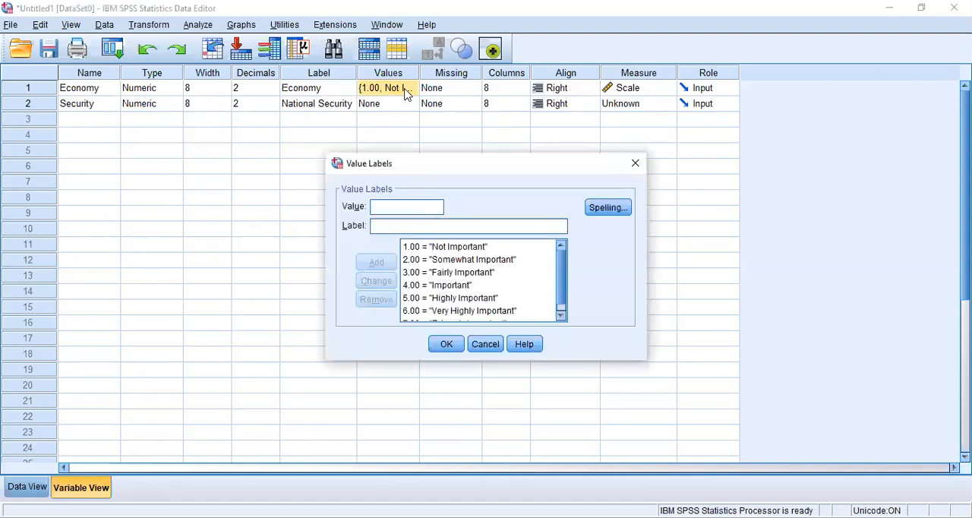
{"action": "left_click", "coordinate": [633, 165]}
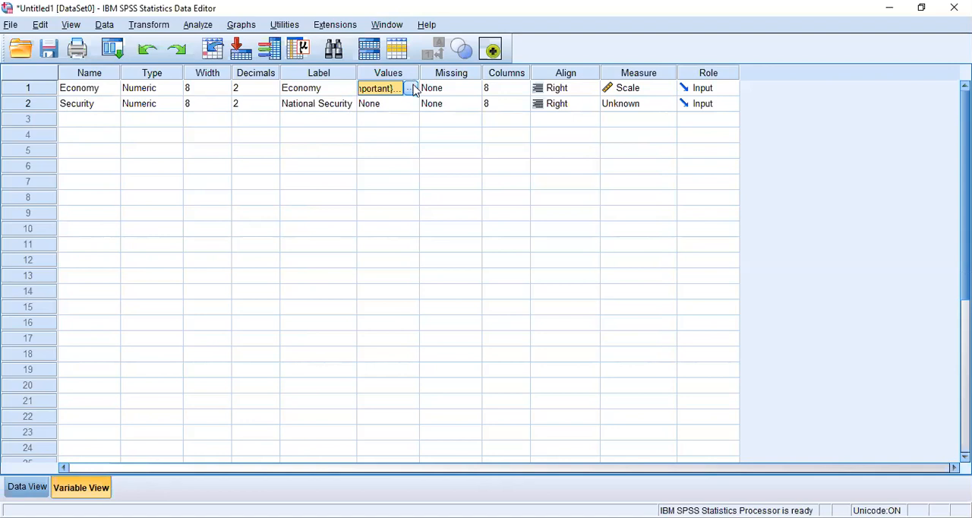
Copy the Economy variable's value labels to the Security variable and set Security's measure to Scale.
{"action": "right_click", "coordinate": [389, 91]}
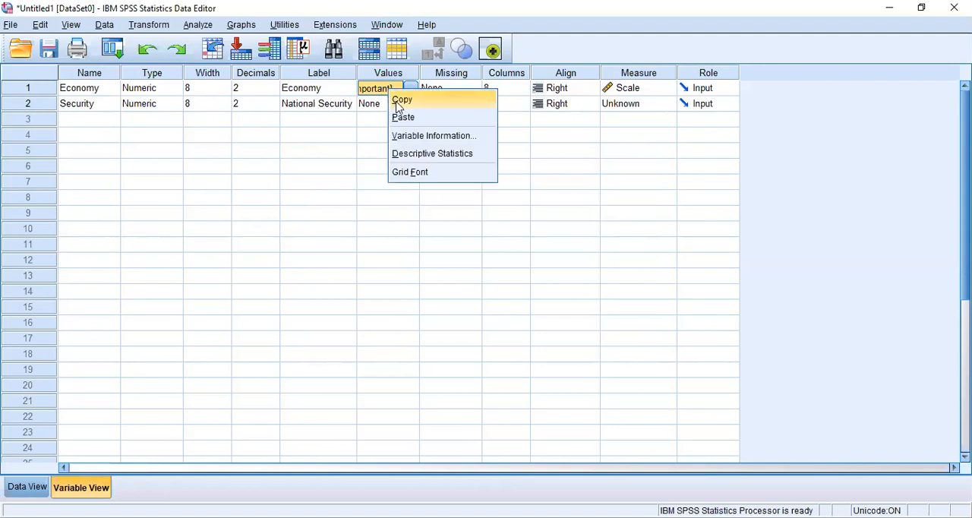
{"action": "left_click", "coordinate": [397, 99]}
{"action": "left_click", "coordinate": [382, 104]}
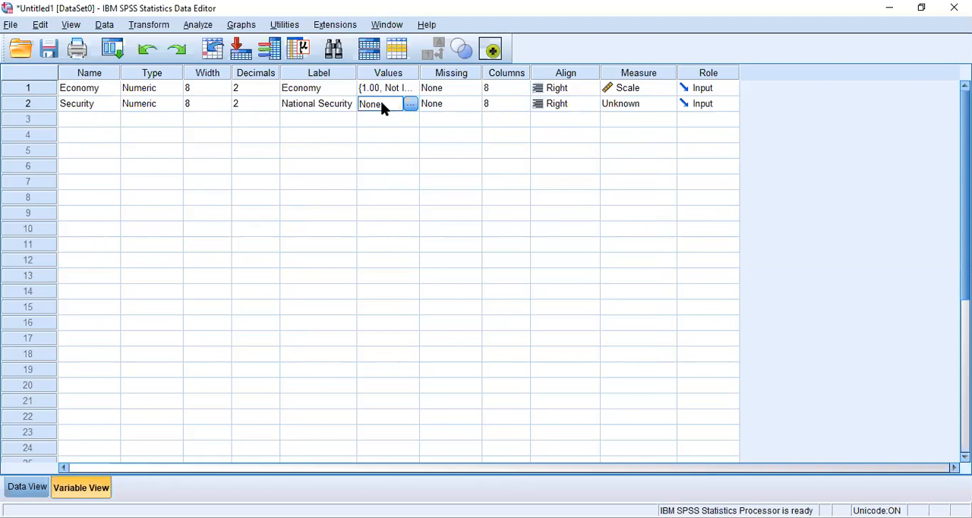
{"action": "key", "text": "ctrl+v"}
{"action": "left_click", "coordinate": [636, 105]}
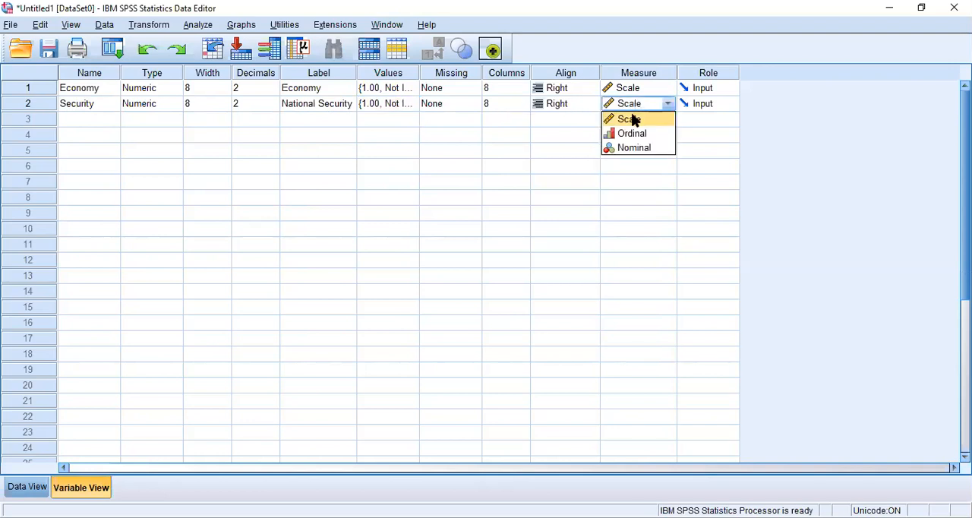
{"action": "left_click", "coordinate": [635, 119]}
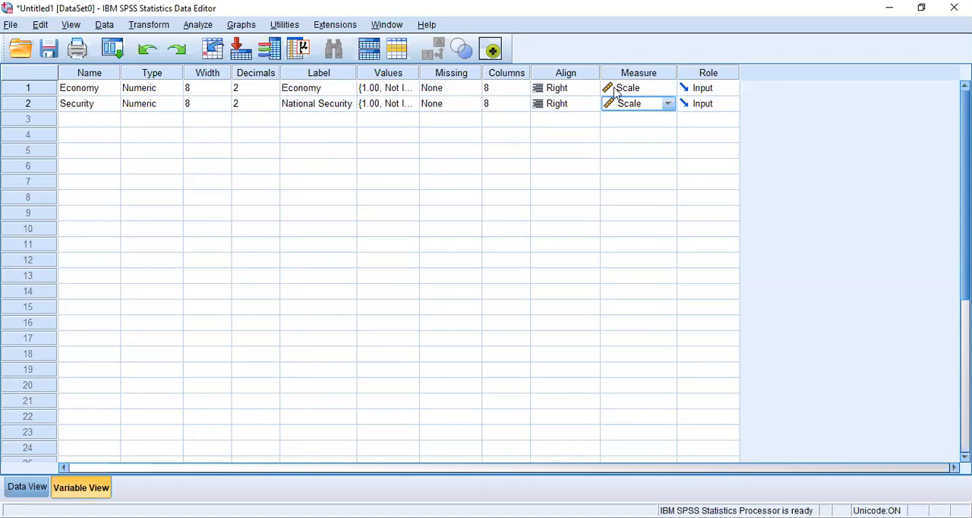
Run a paired-samples t test with Economy as Variable1 and National Security as Variable2 of pair 1.
{"action": "left_click", "coordinate": [27, 487]}
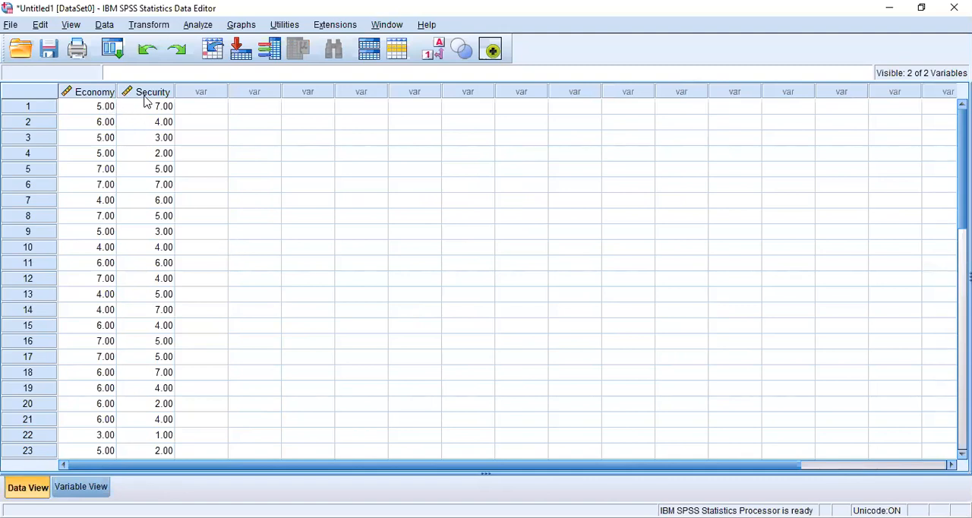
{"action": "mouse_move", "coordinate": [147, 101]}
{"action": "left_click", "coordinate": [197, 25]}
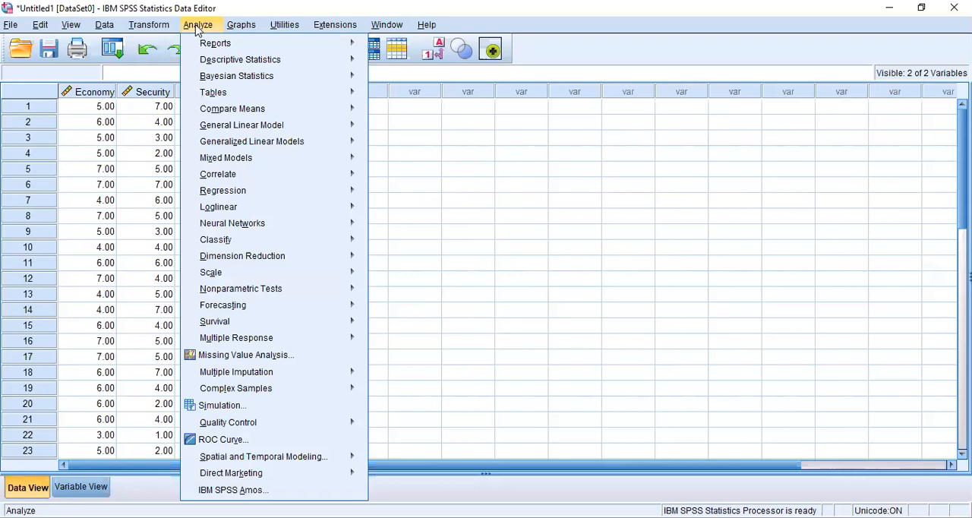
{"action": "mouse_move", "coordinate": [207, 112]}
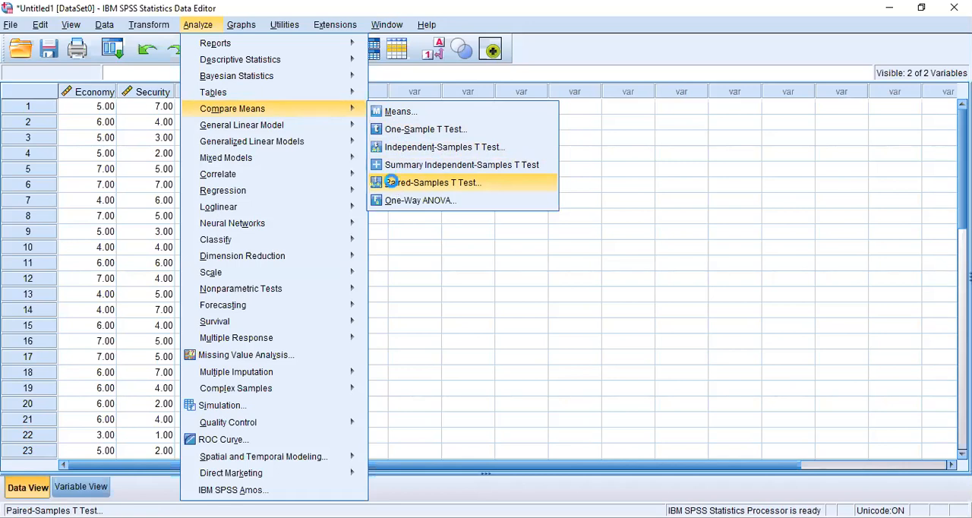
{"action": "left_click", "coordinate": [393, 183]}
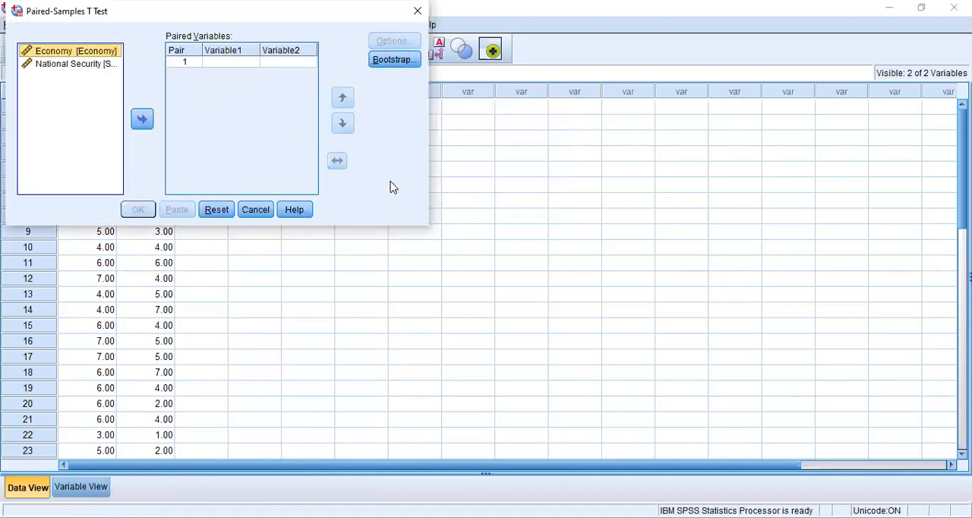
{"action": "left_click", "coordinate": [142, 121]}
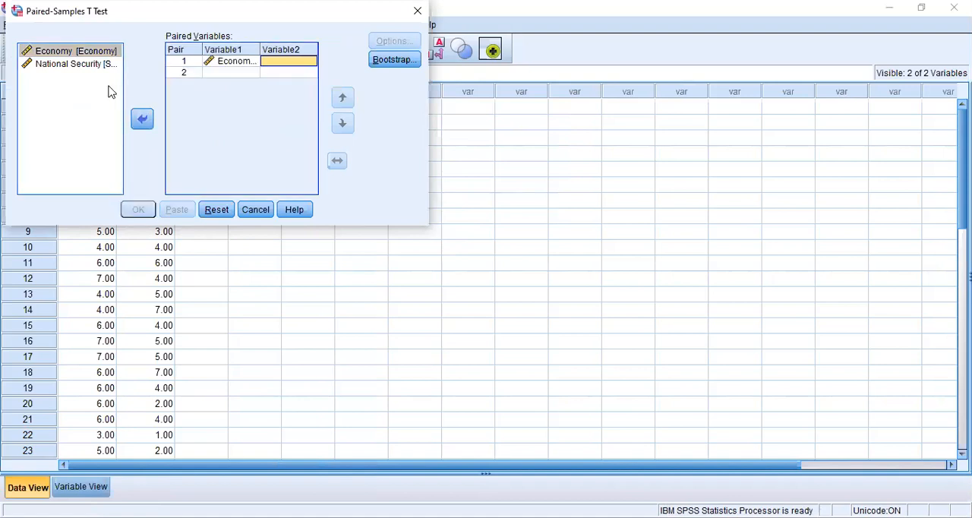
{"action": "left_click", "coordinate": [80, 65]}
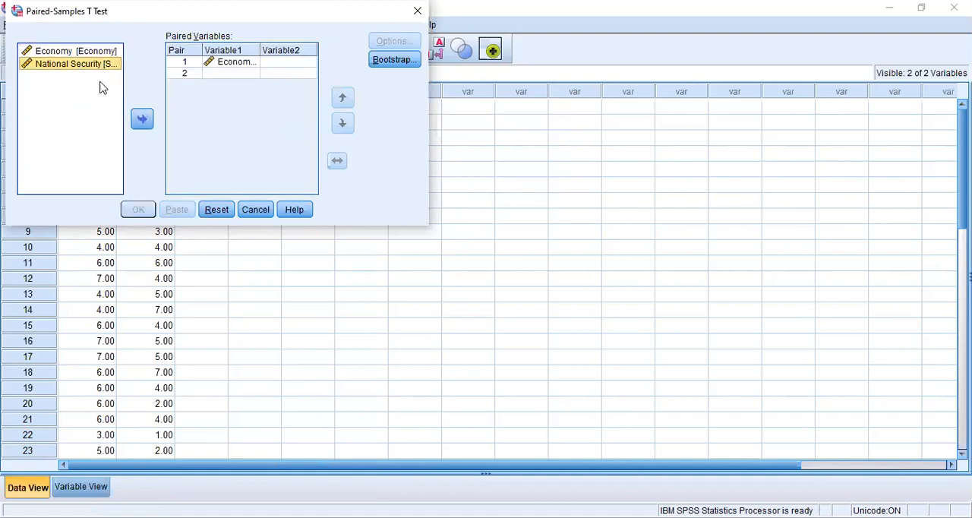
{"action": "left_click", "coordinate": [142, 119]}
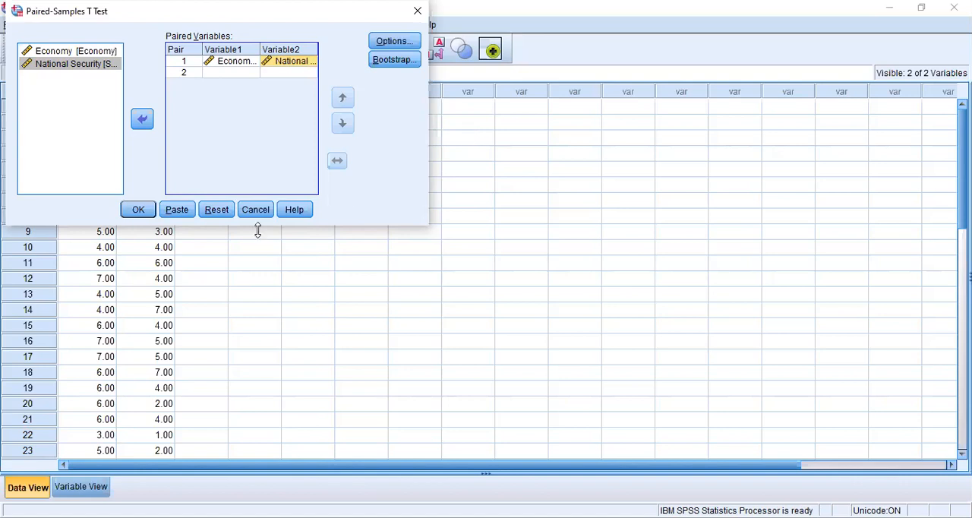
{"action": "left_click", "coordinate": [138, 213]}
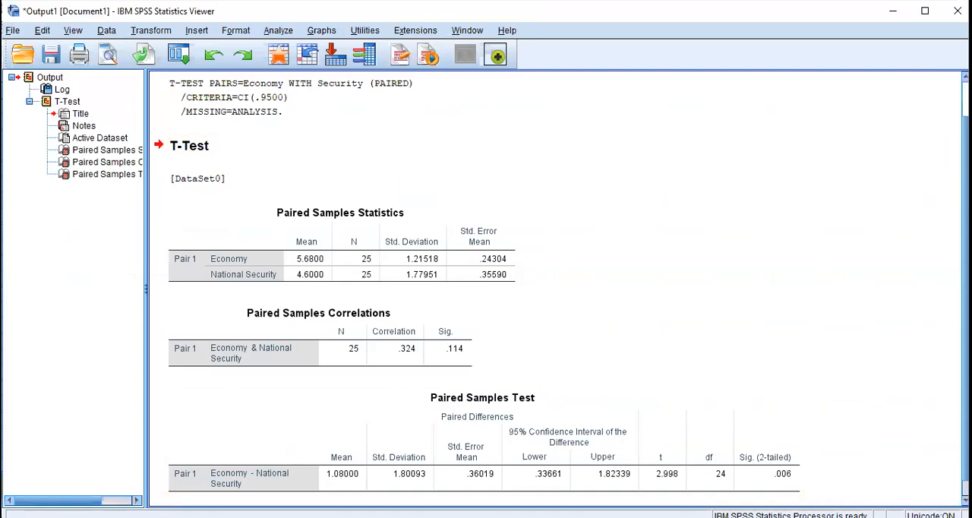
{"action": "scroll", "coordinate": [562, 291], "scroll_direction": "up", "scroll_amount": 1}
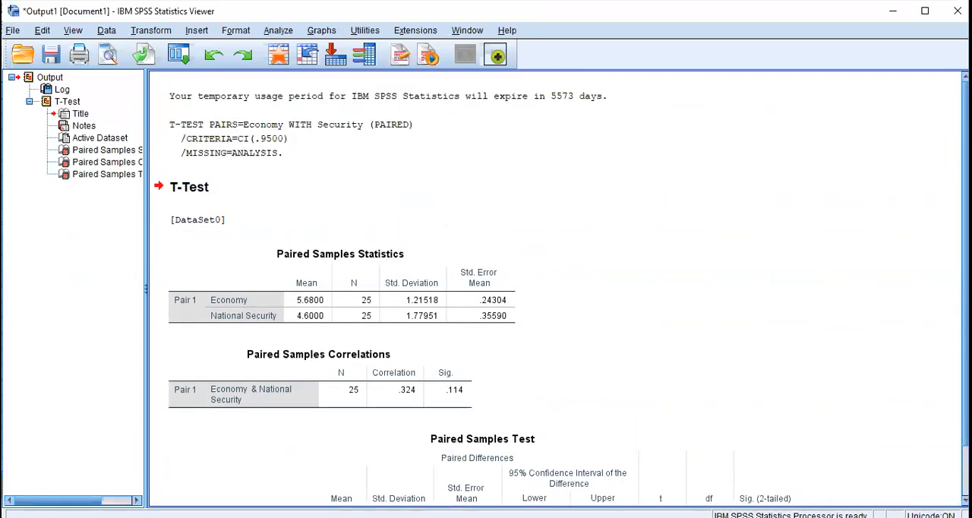
{"action": "scroll", "coordinate": [562, 292], "scroll_direction": "down", "scroll_amount": 1}
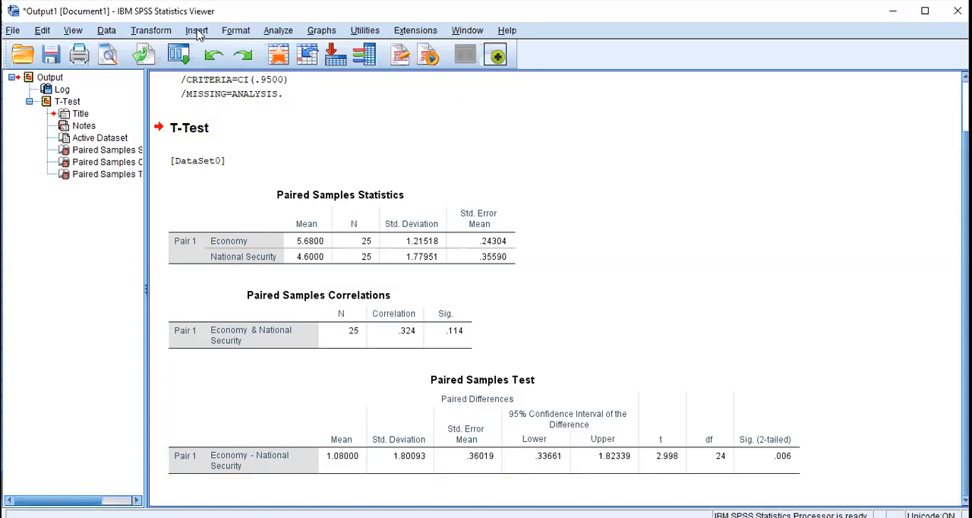
Reset the Paired-Samples T Test settings to clear the chosen variable pair, and close the dialog.
{"action": "left_click", "coordinate": [275, 31]}
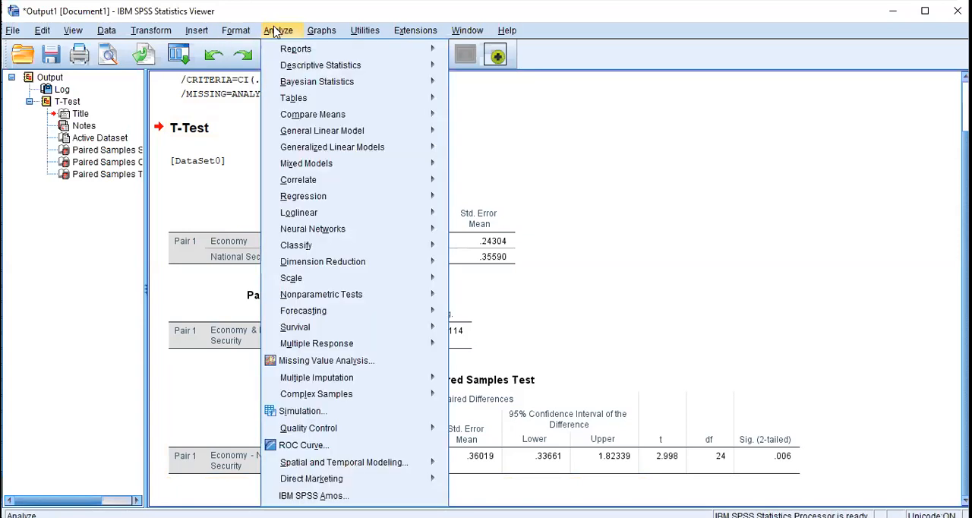
{"action": "mouse_move", "coordinate": [313, 119]}
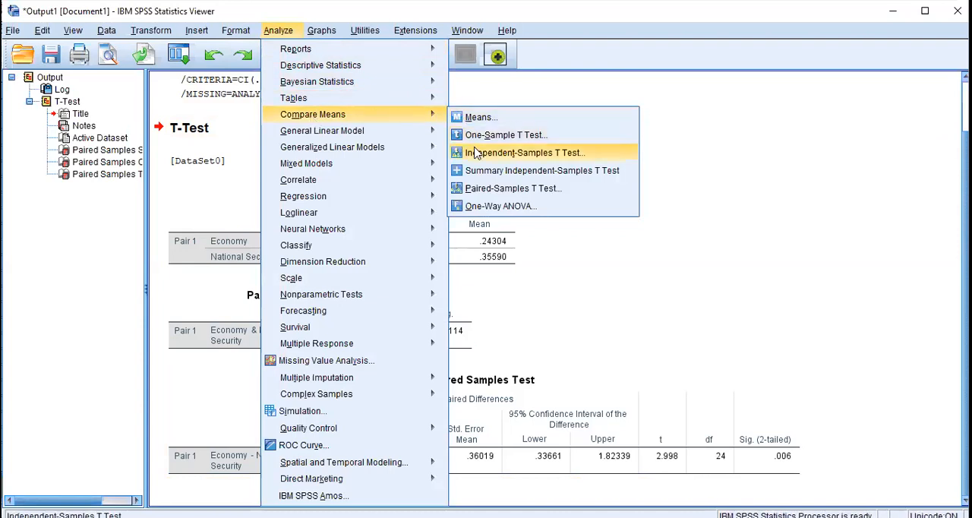
{"action": "left_click", "coordinate": [476, 190]}
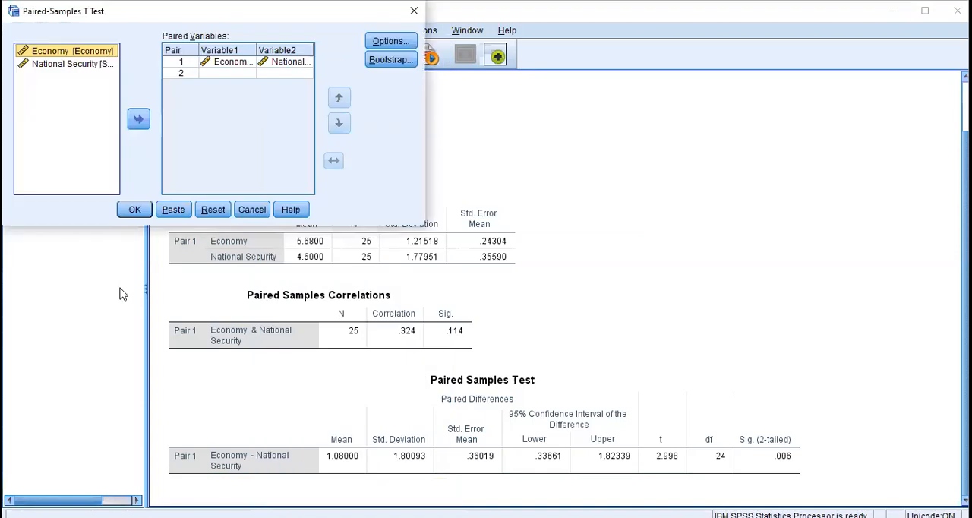
{"action": "left_click", "coordinate": [214, 210]}
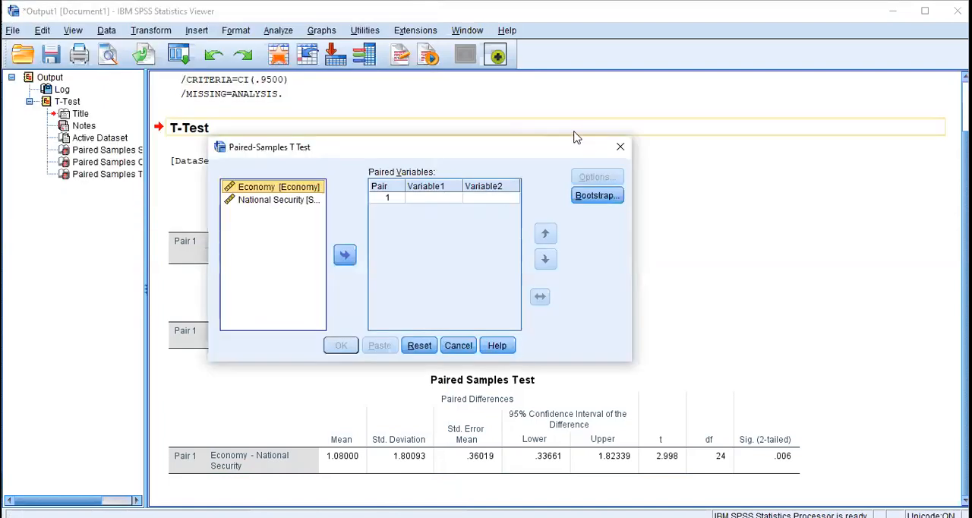
{"action": "left_click", "coordinate": [617, 149]}
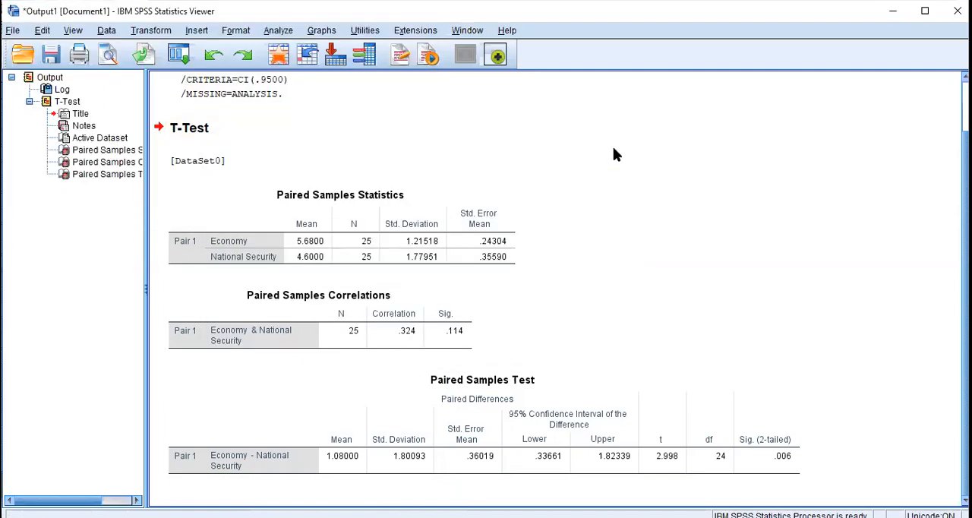
Run the paired-samples t test again, pairing Economy with National Security anew.
{"action": "left_click", "coordinate": [276, 31]}
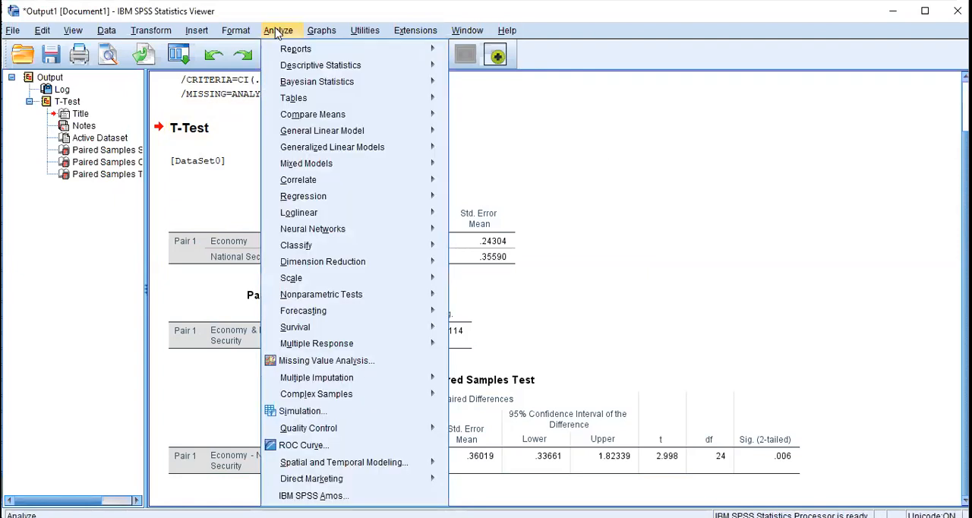
{"action": "mouse_move", "coordinate": [306, 116]}
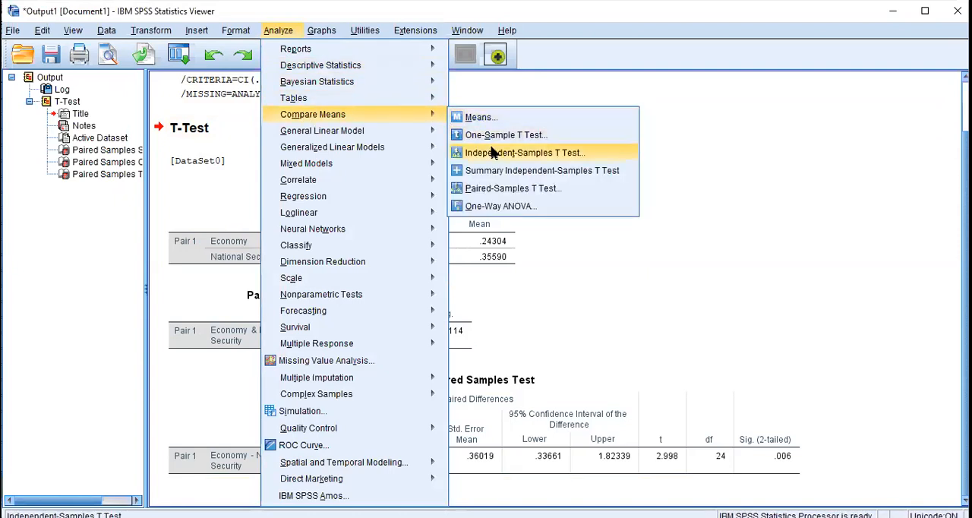
{"action": "left_click", "coordinate": [492, 196]}
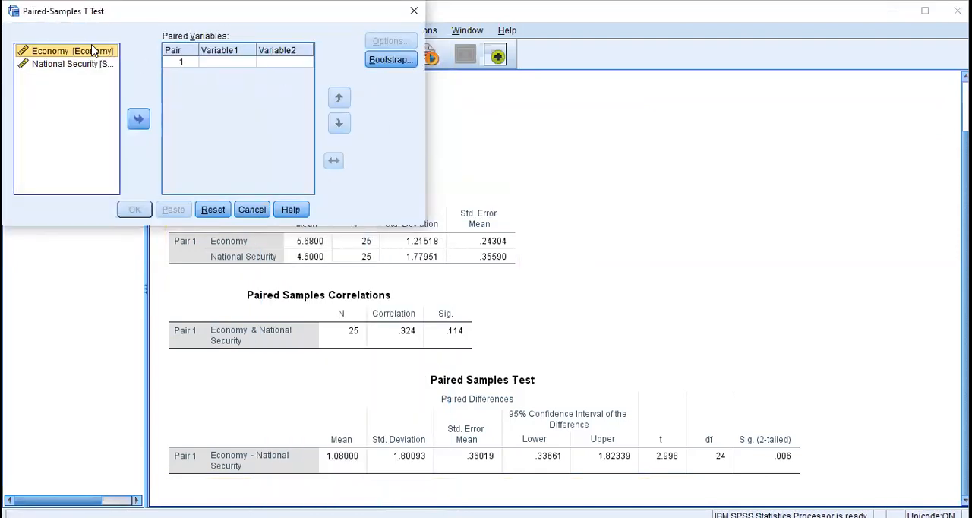
{"action": "left_click", "coordinate": [138, 119]}
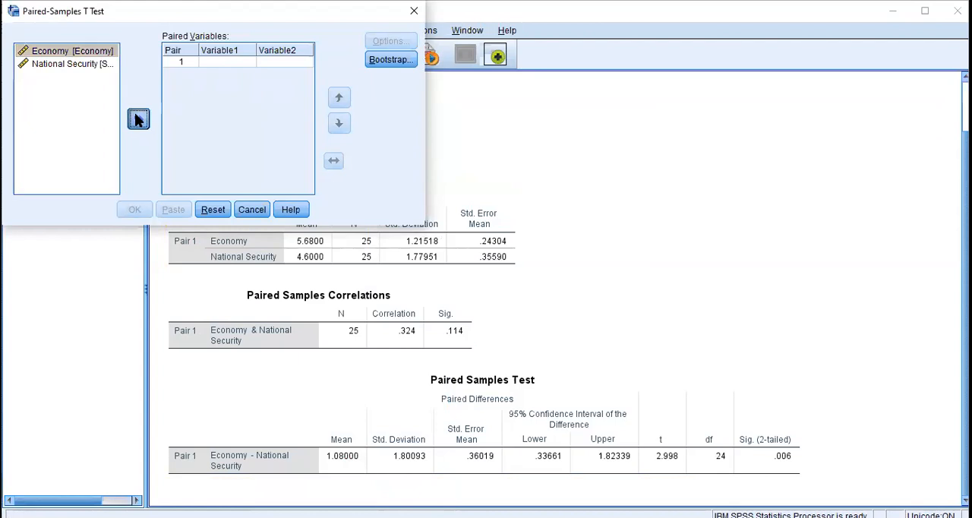
{"action": "left_click", "coordinate": [73, 65]}
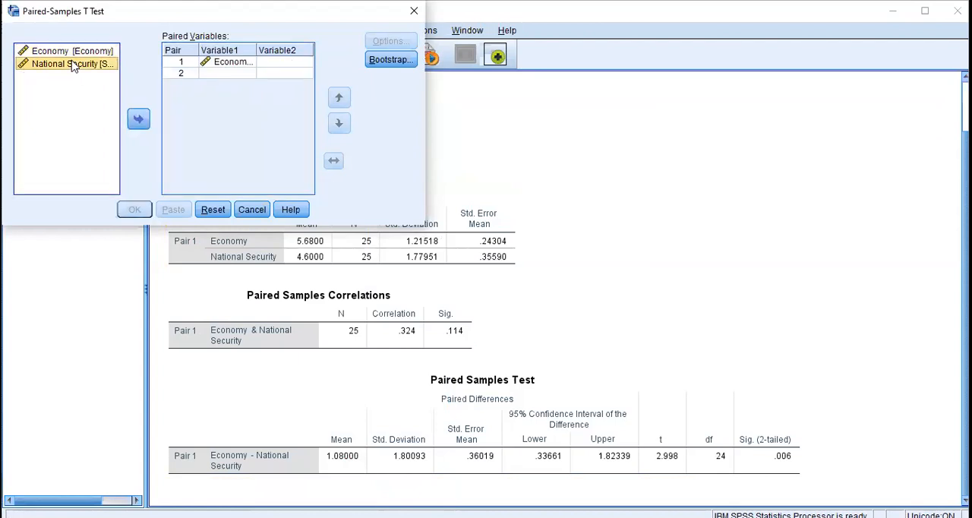
{"action": "left_click", "coordinate": [139, 120]}
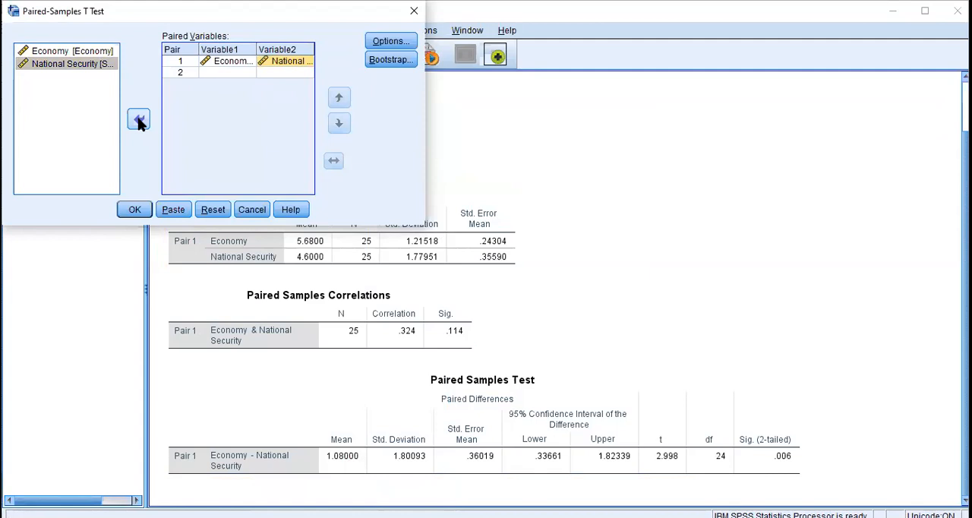
{"action": "left_click", "coordinate": [137, 211]}
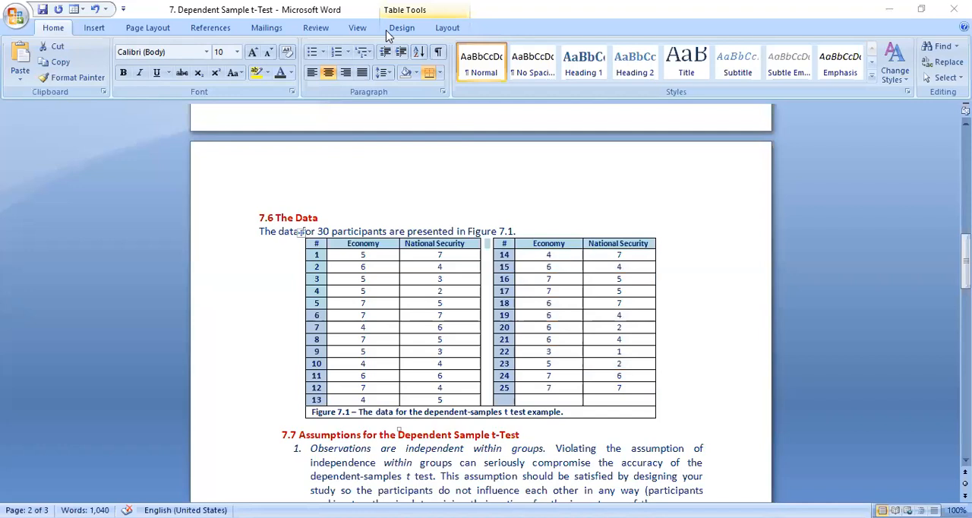
Read the Word handout's sections on assumptions, SPSS steps, interpretation of the results, effect sizes and writing results.
{"action": "left_click", "coordinate": [702, 405]}
{"action": "key", "text": "Down"}
{"action": "key", "text": "Down"}
{"action": "key", "text": "Down"}
{"action": "key", "text": "Down"}
{"action": "key", "text": "Down"}
{"action": "key", "text": "Down"}
{"action": "key", "text": "Down"}
{"action": "key", "text": "Down"}
{"action": "key", "text": "Down"}
{"action": "key", "text": "Down"}
{"action": "key", "text": "Down"}
{"action": "key", "text": "Down"}
{"action": "key", "text": "Down"}
{"action": "key", "text": "Down"}
{"action": "key", "text": "Down"}
{"action": "key", "text": "Down"}
{"action": "key", "text": "Down"}
{"action": "key", "text": "Down"}
{"action": "key", "text": "Down"}
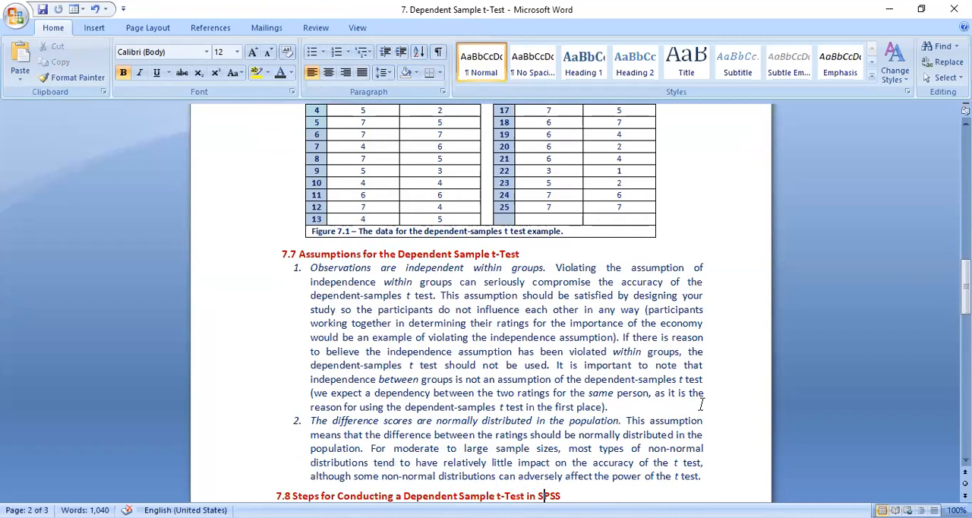
{"action": "scroll", "coordinate": [701, 405], "scroll_direction": "down", "scroll_amount": 3}
{"action": "scroll", "coordinate": [703, 404], "scroll_direction": "down", "scroll_amount": 5}
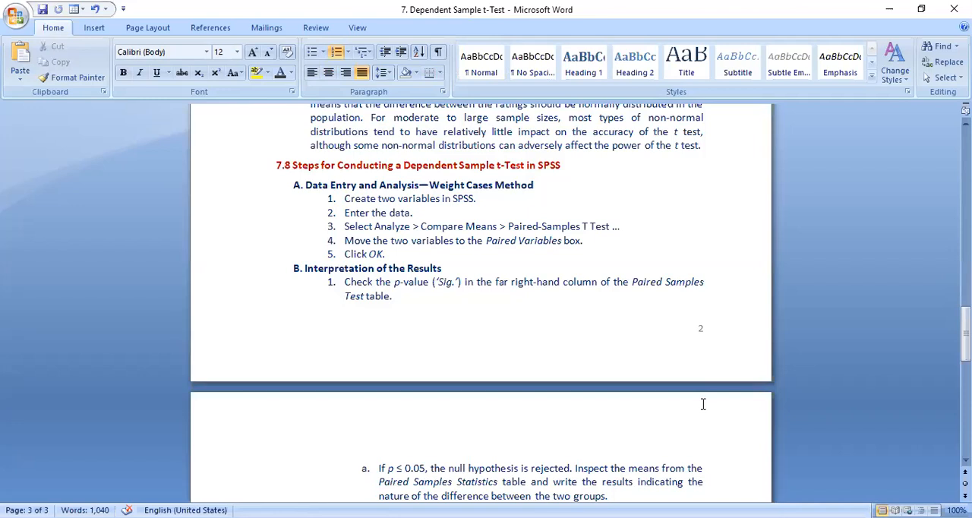
{"action": "scroll", "coordinate": [703, 404], "scroll_direction": "down", "scroll_amount": 1}
{"action": "scroll", "coordinate": [703, 404], "scroll_direction": "down", "scroll_amount": 5}
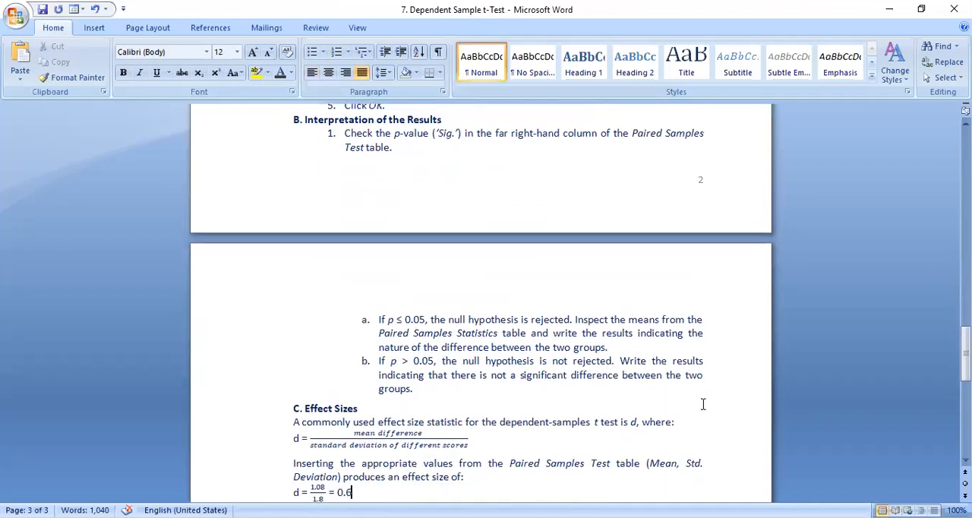
{"action": "scroll", "coordinate": [704, 404], "scroll_direction": "down", "scroll_amount": 2}
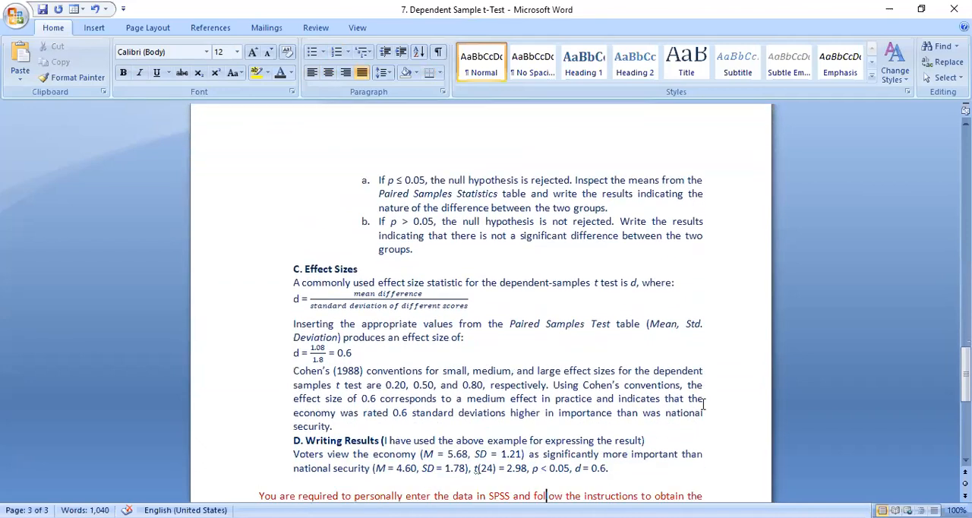